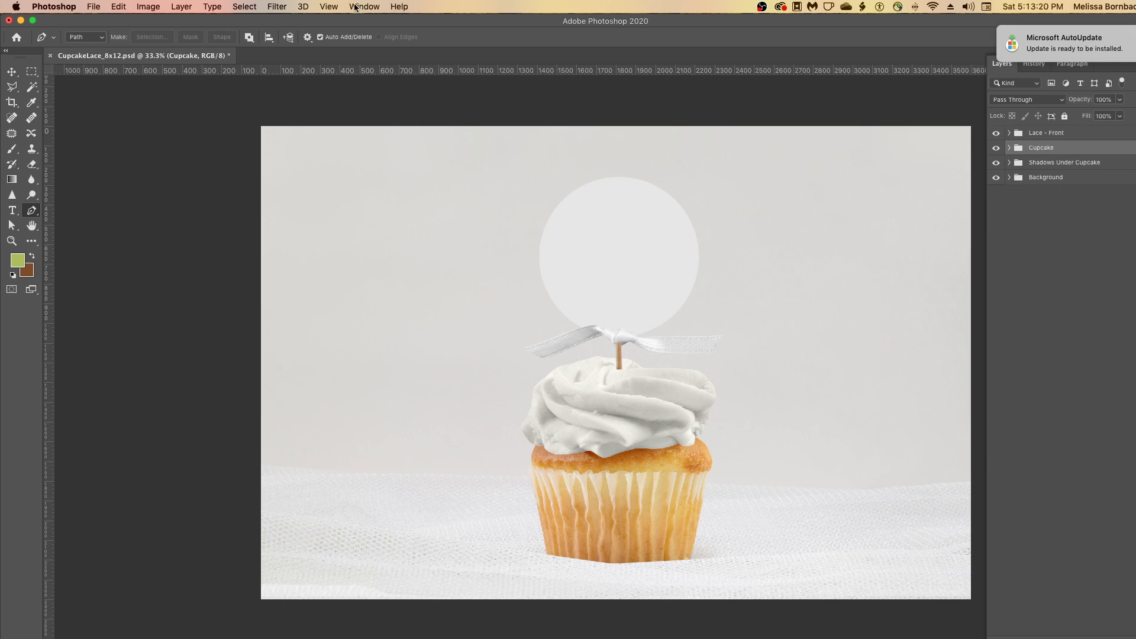
{"action": "left_click", "coordinate": [364, 7]}
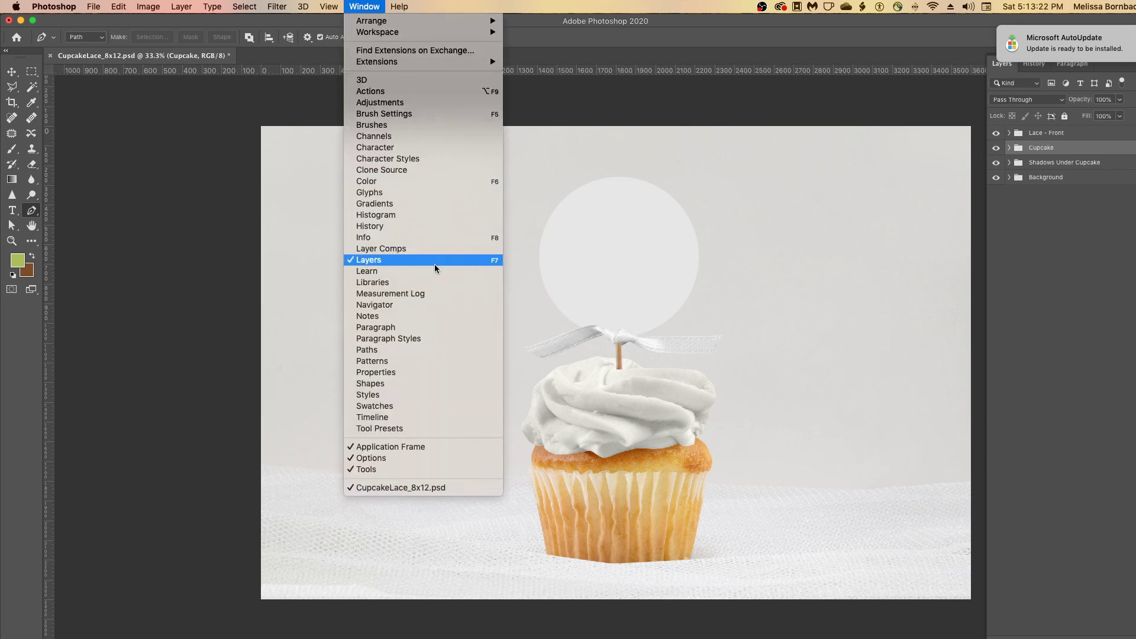
{"action": "left_click", "coordinate": [1065, 236]}
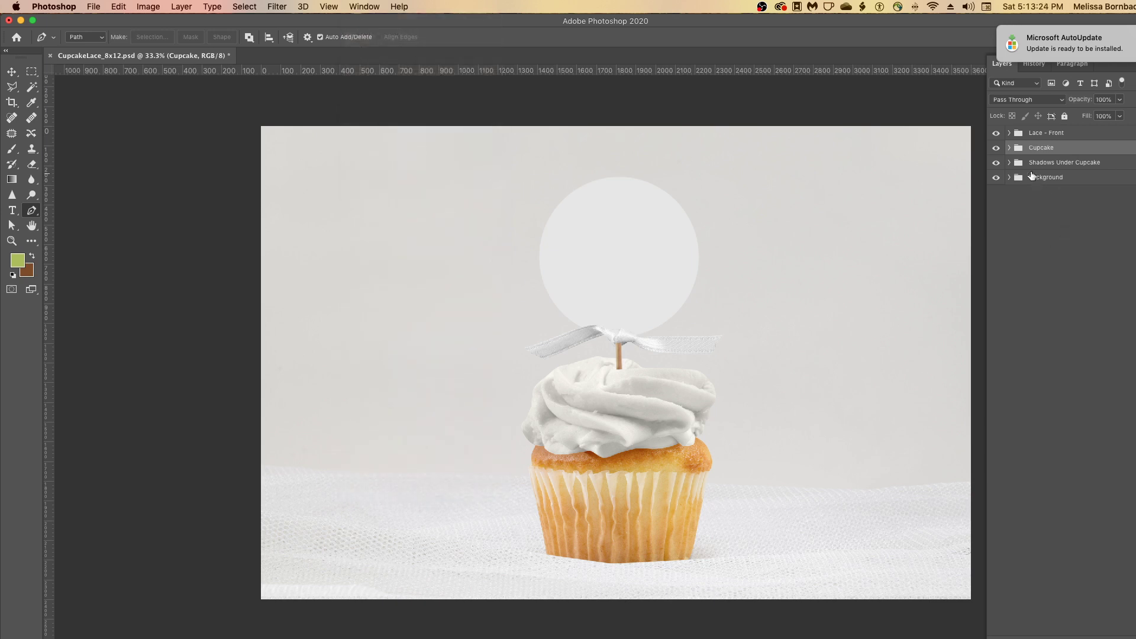
Step: Open the contents of the Design - Topper smart object, found in the Cupcake group under Topper & Toothpick and Topper
{"action": "left_click", "coordinate": [1009, 149]}
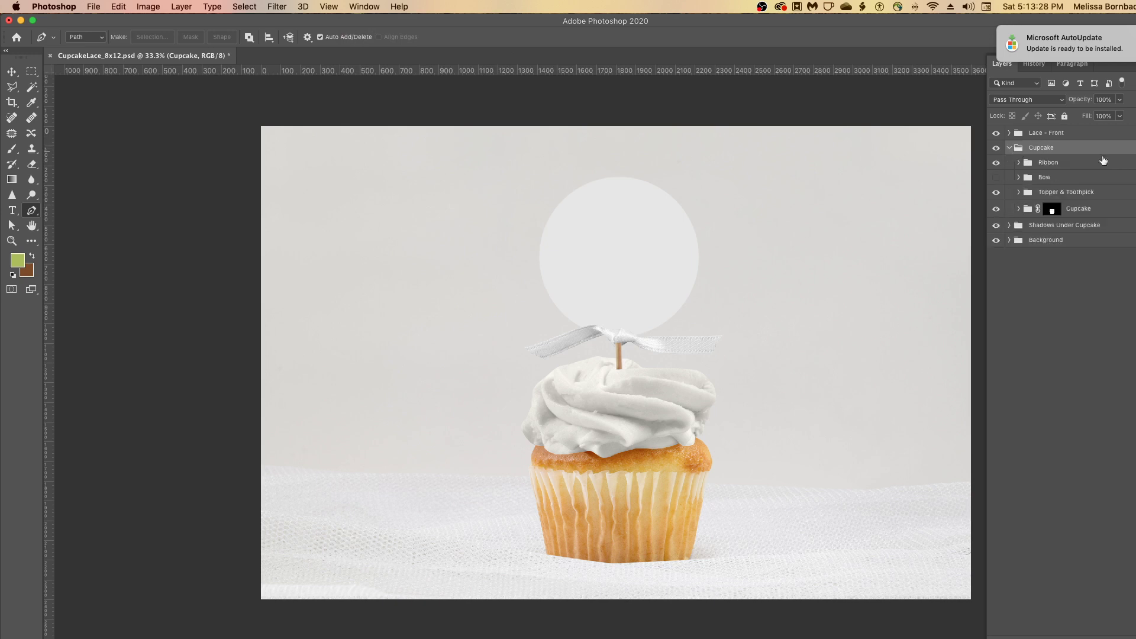
{"action": "double_click", "coordinate": [675, 17]}
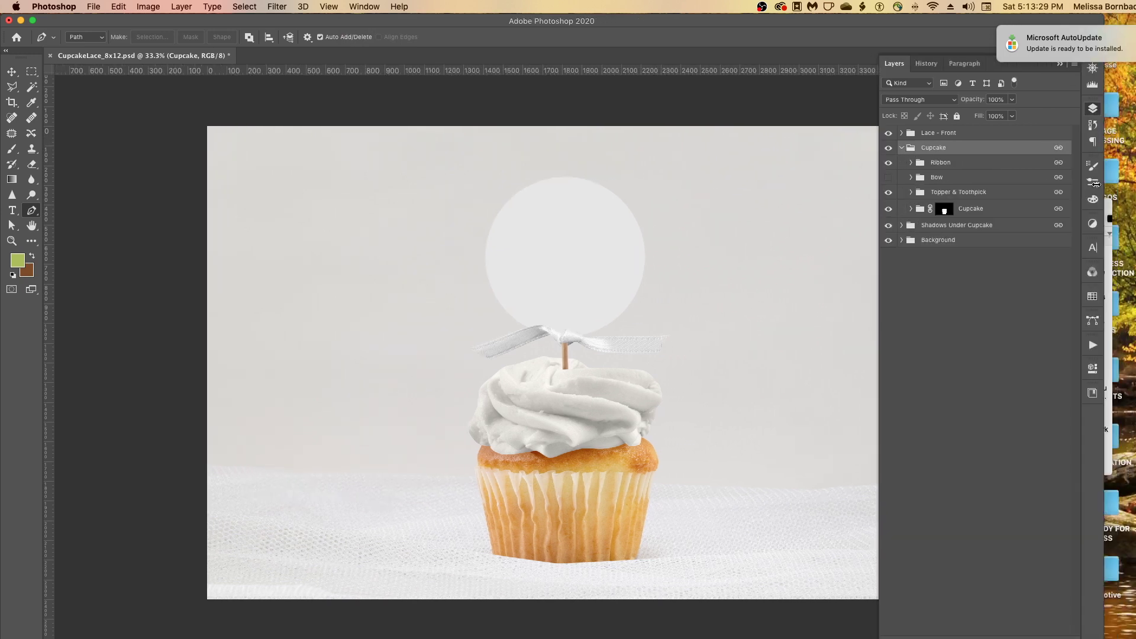
{"action": "left_click_drag", "start_coordinate": [674, 17], "coordinate": [758, 20]}
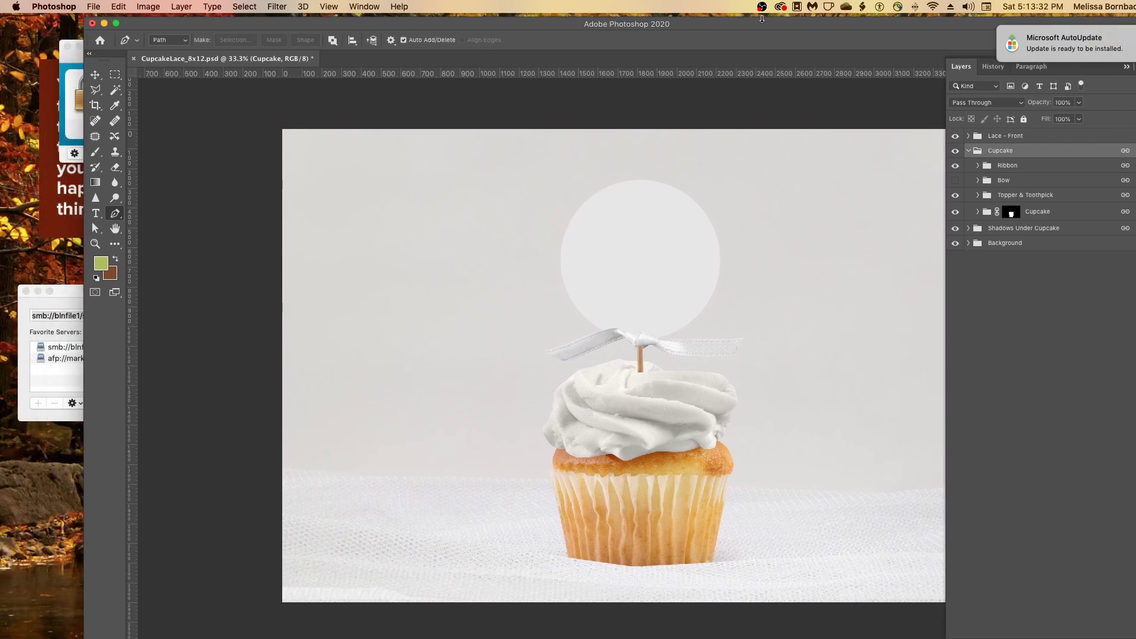
{"action": "left_click", "coordinate": [978, 196]}
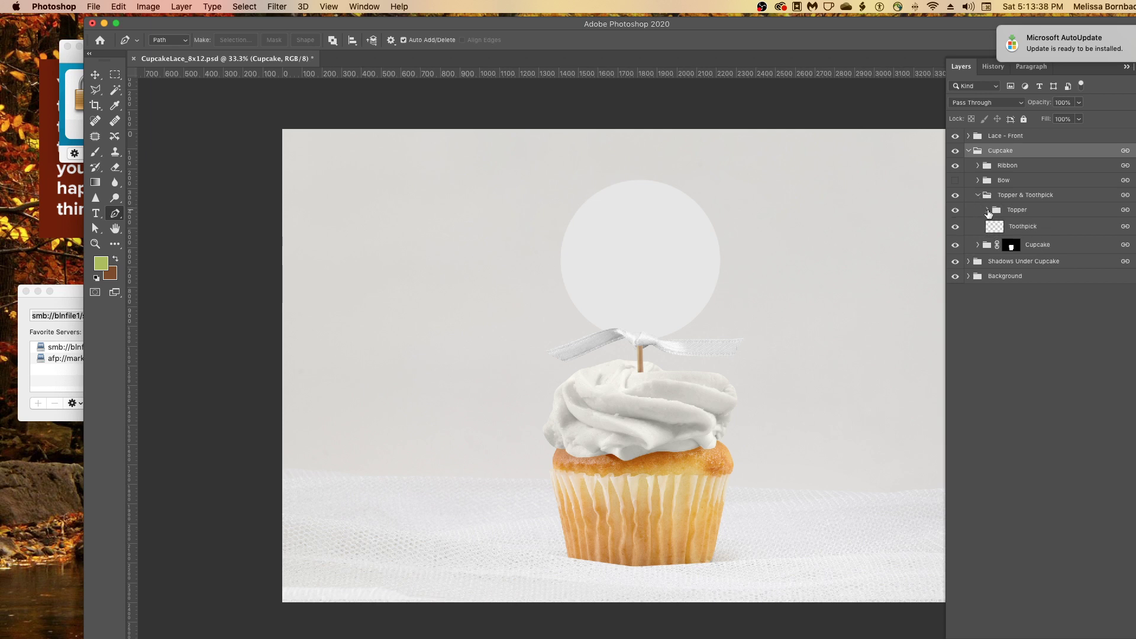
{"action": "left_click", "coordinate": [987, 210]}
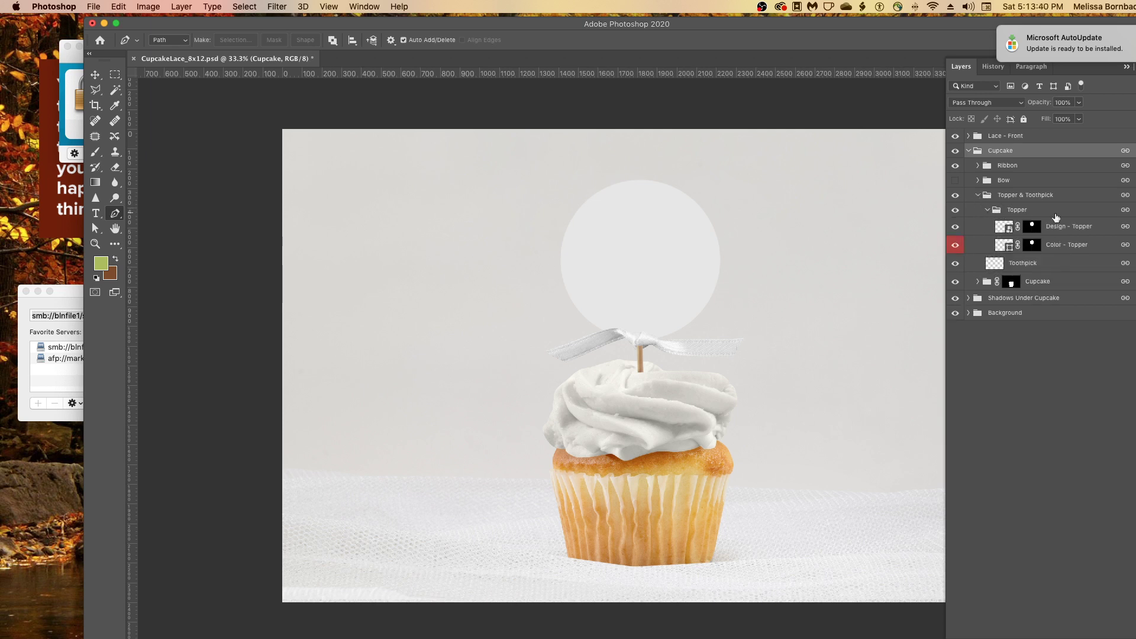
{"action": "double_click", "coordinate": [1004, 226]}
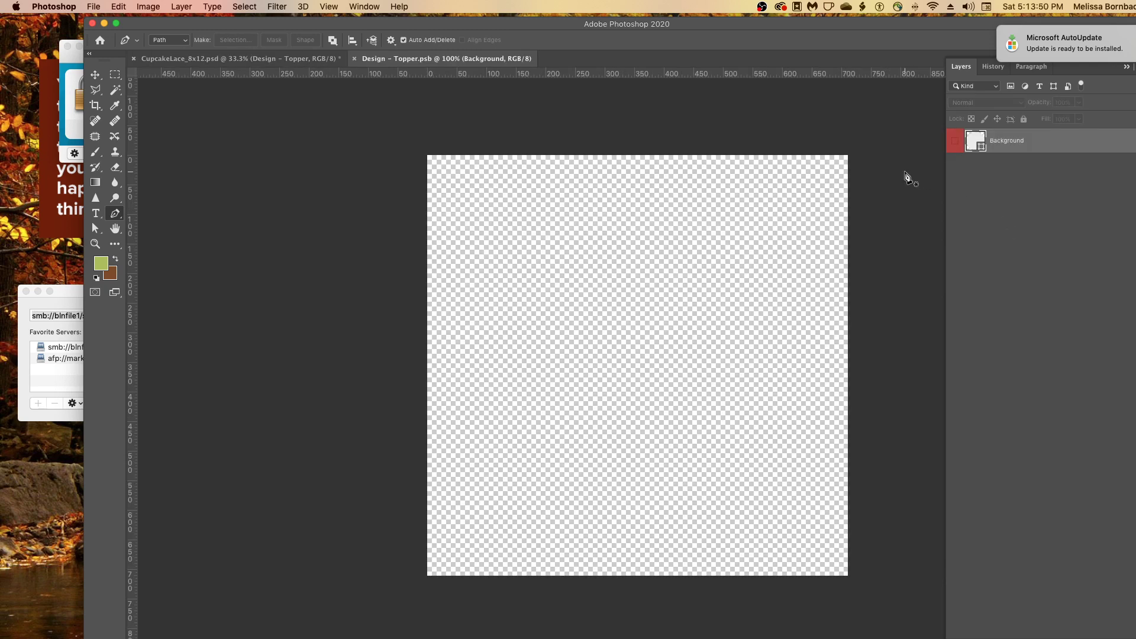
Step: Open the file TopperDesign.png from the 1_Art folder
{"action": "left_click", "coordinate": [95, 8]}
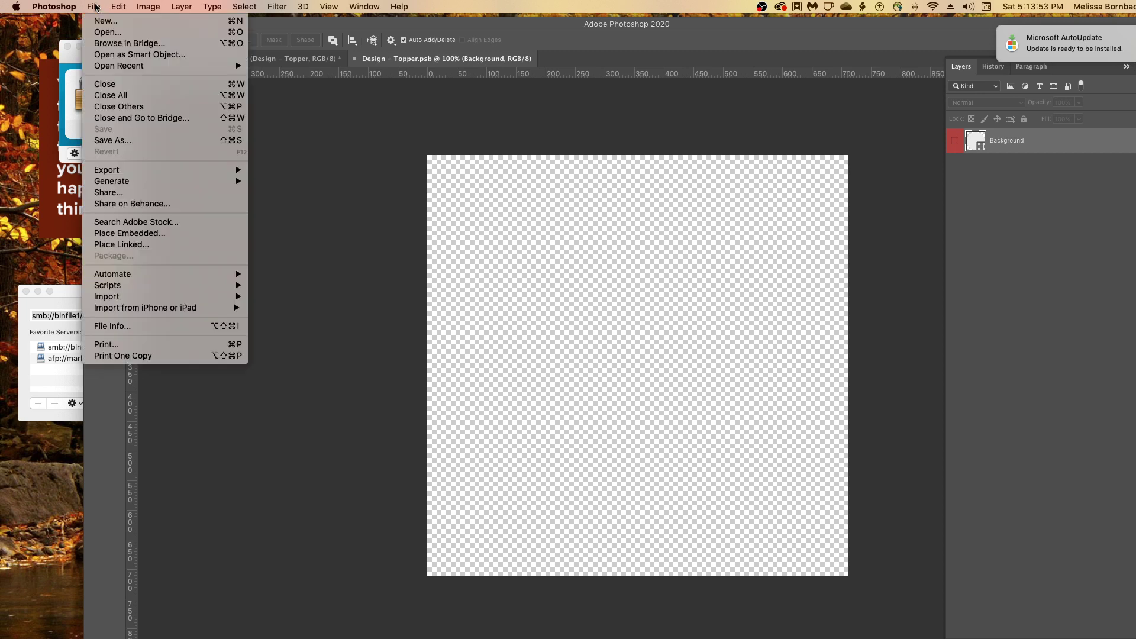
{"action": "left_click", "coordinate": [116, 33]}
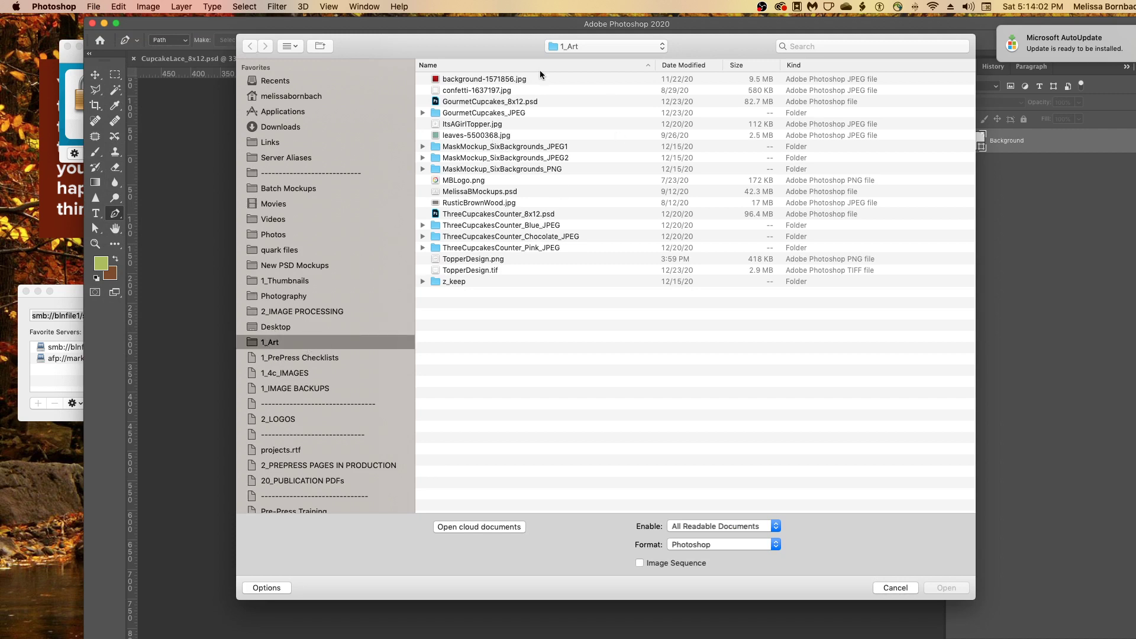
{"action": "left_click", "coordinate": [682, 66]}
{"action": "double_click", "coordinate": [468, 79]}
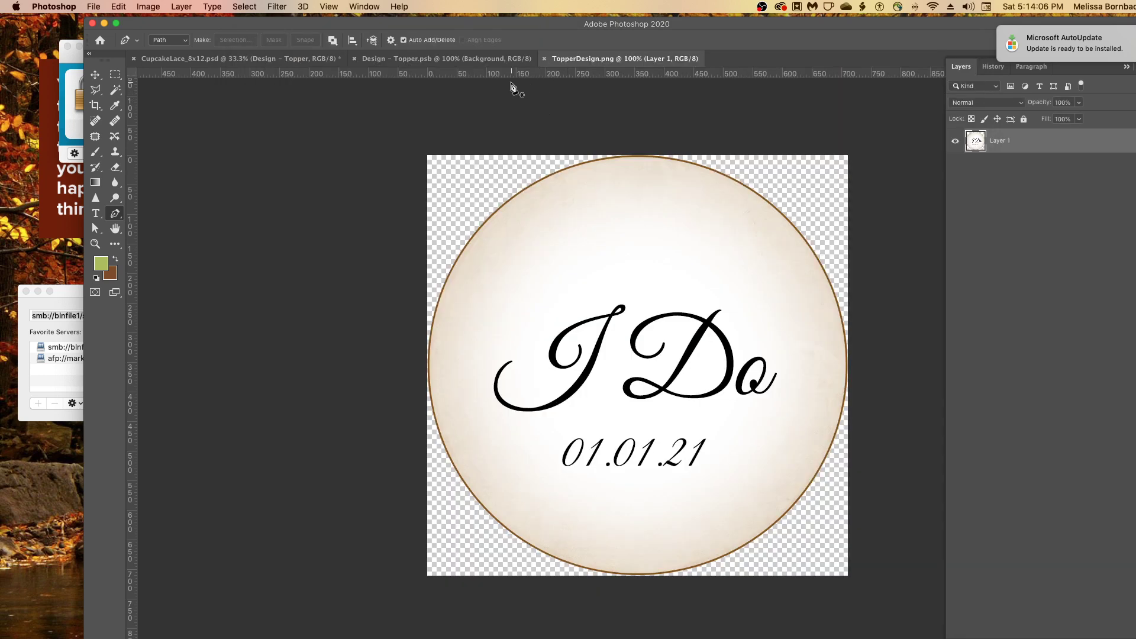
Step: Select the entire TopperDesign.png canvas and copy its artwork
{"action": "left_click", "coordinate": [244, 6]}
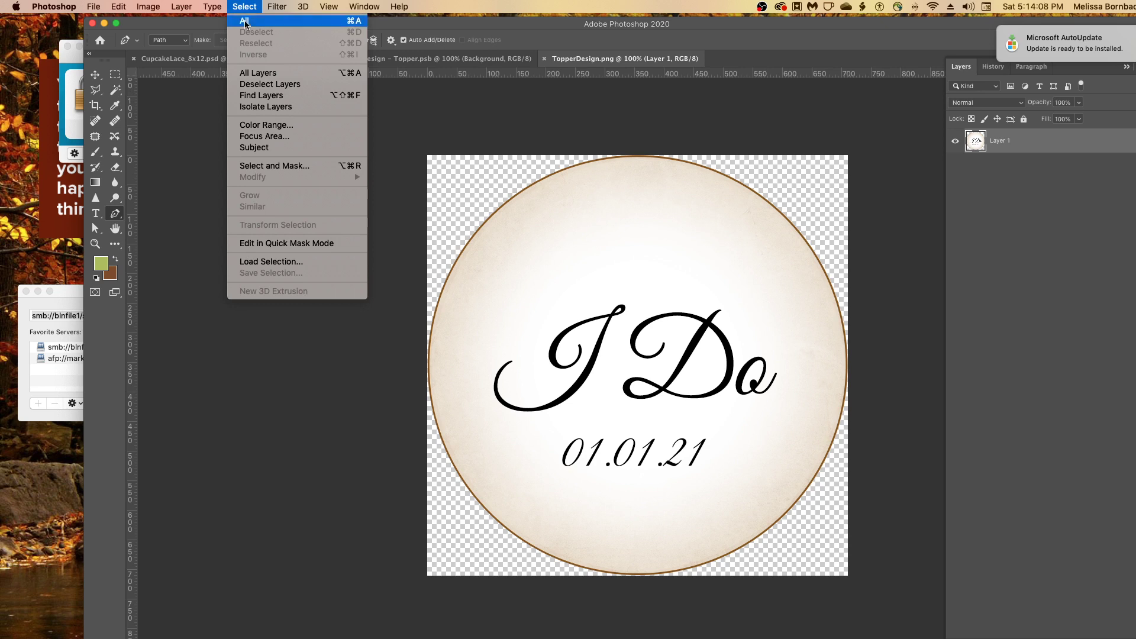
{"action": "left_click", "coordinate": [249, 20]}
{"action": "left_click", "coordinate": [116, 6]}
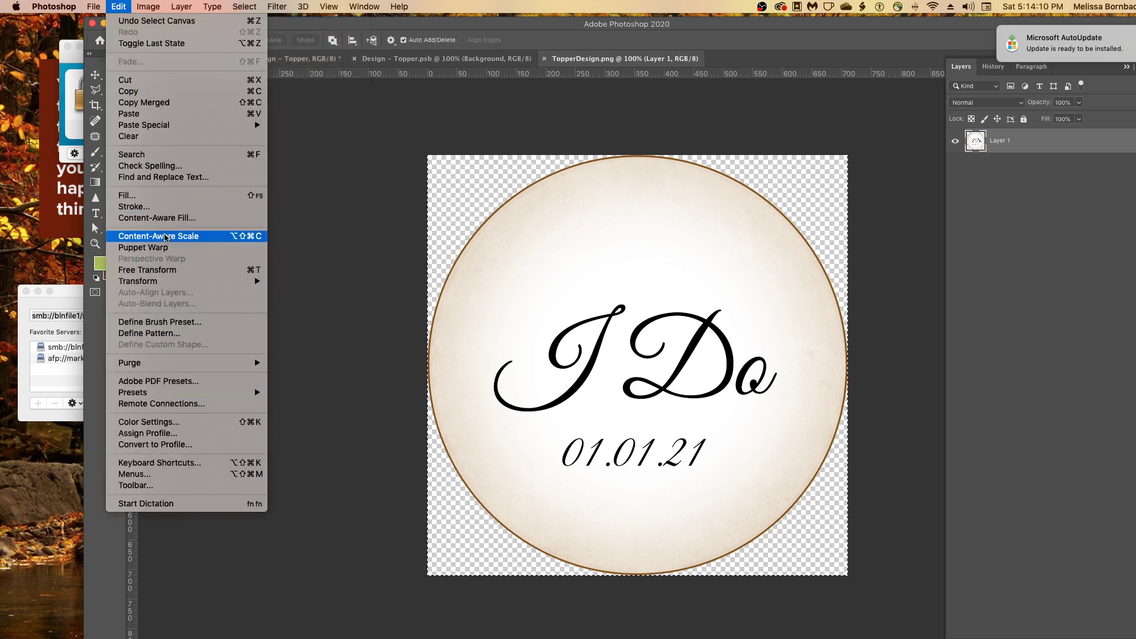
{"action": "left_click", "coordinate": [140, 93]}
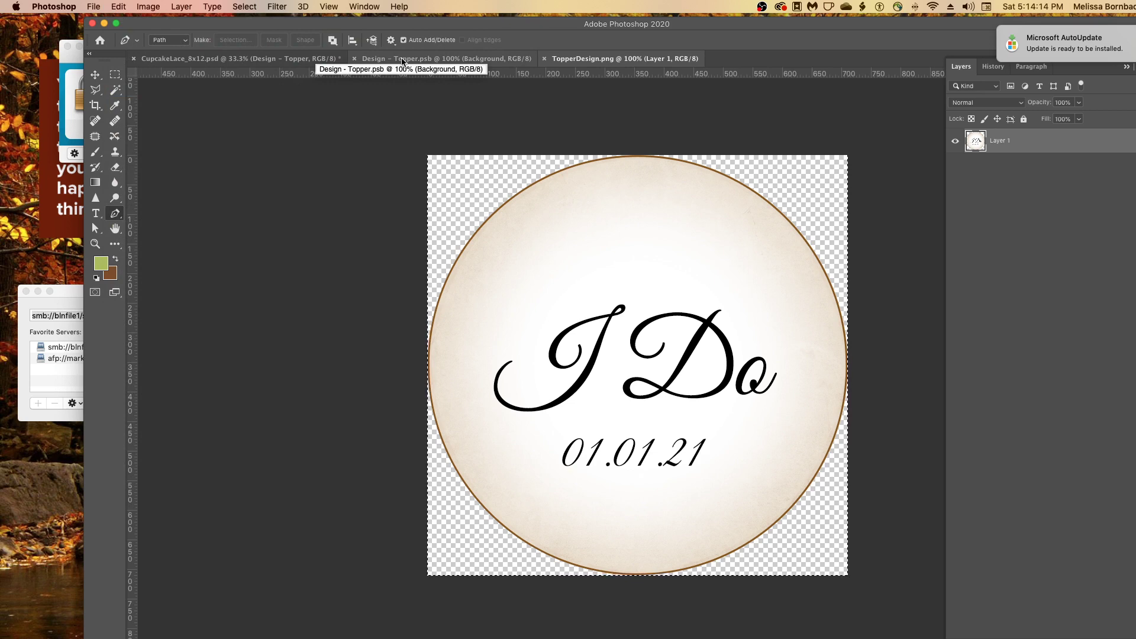
Step: Paste the copied artwork into Design - Topper.psb and save that document
{"action": "left_click", "coordinate": [402, 61]}
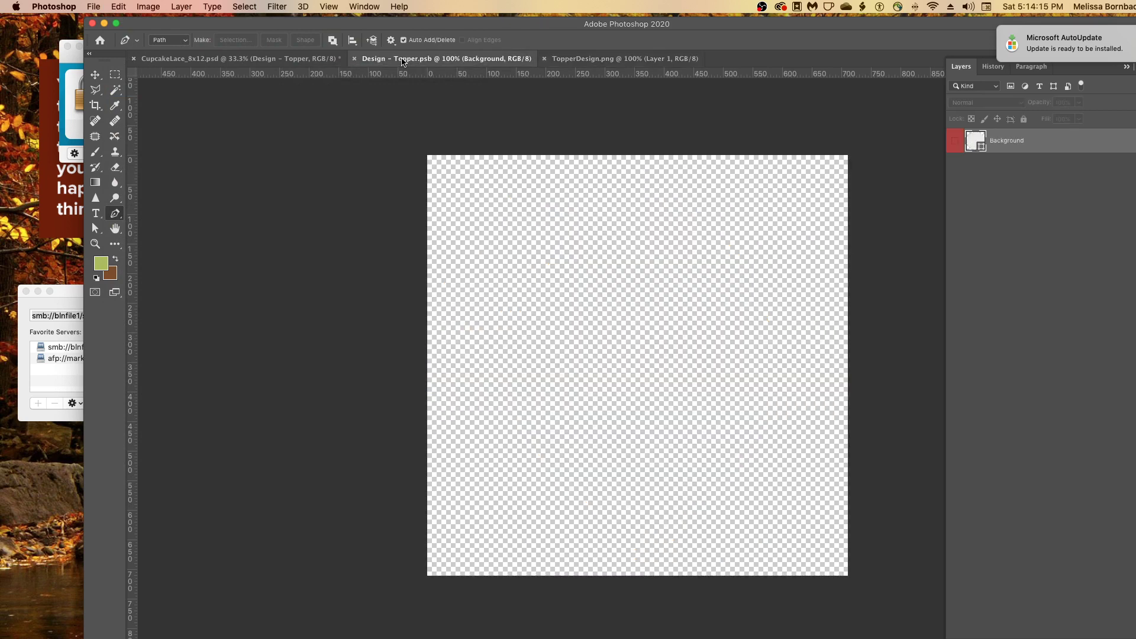
{"action": "left_click", "coordinate": [121, 7]}
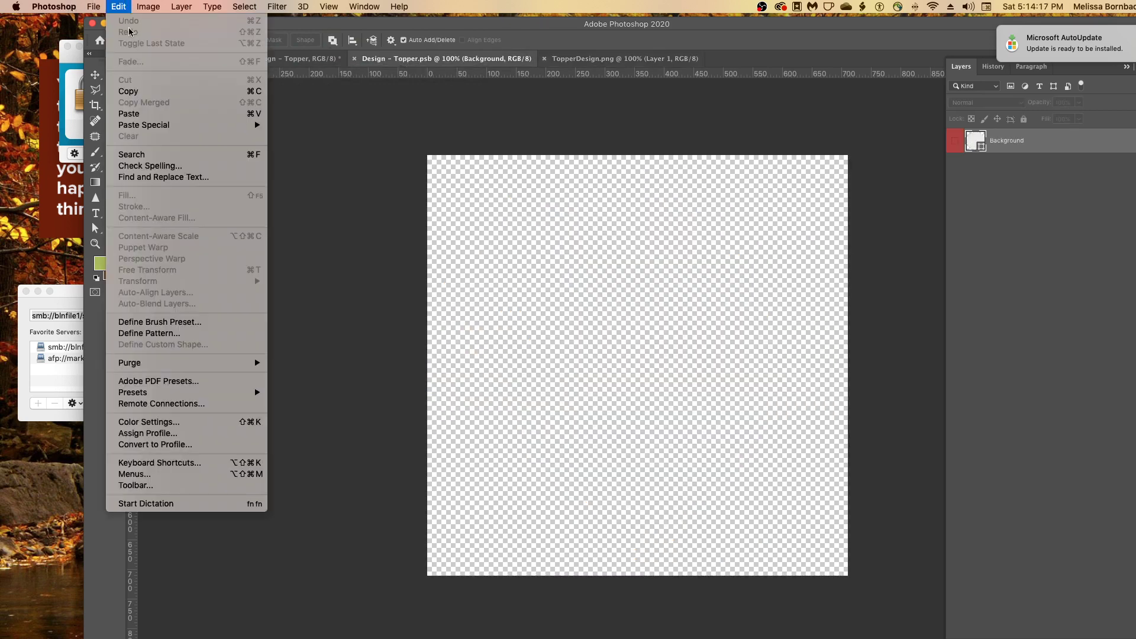
{"action": "left_click", "coordinate": [148, 116]}
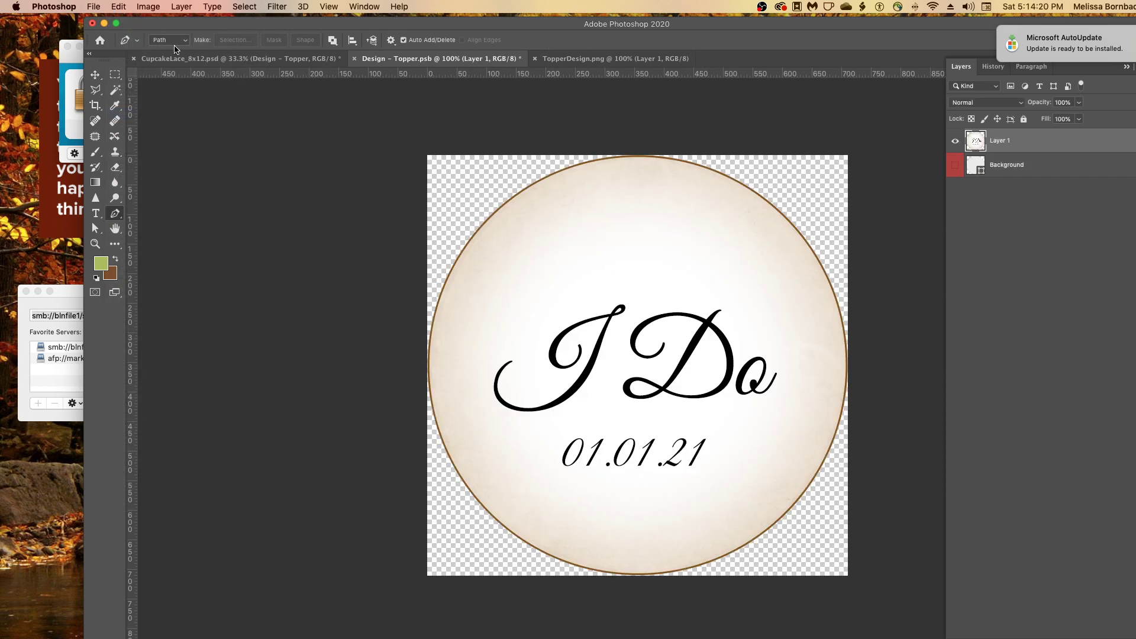
{"action": "left_click", "coordinate": [95, 7]}
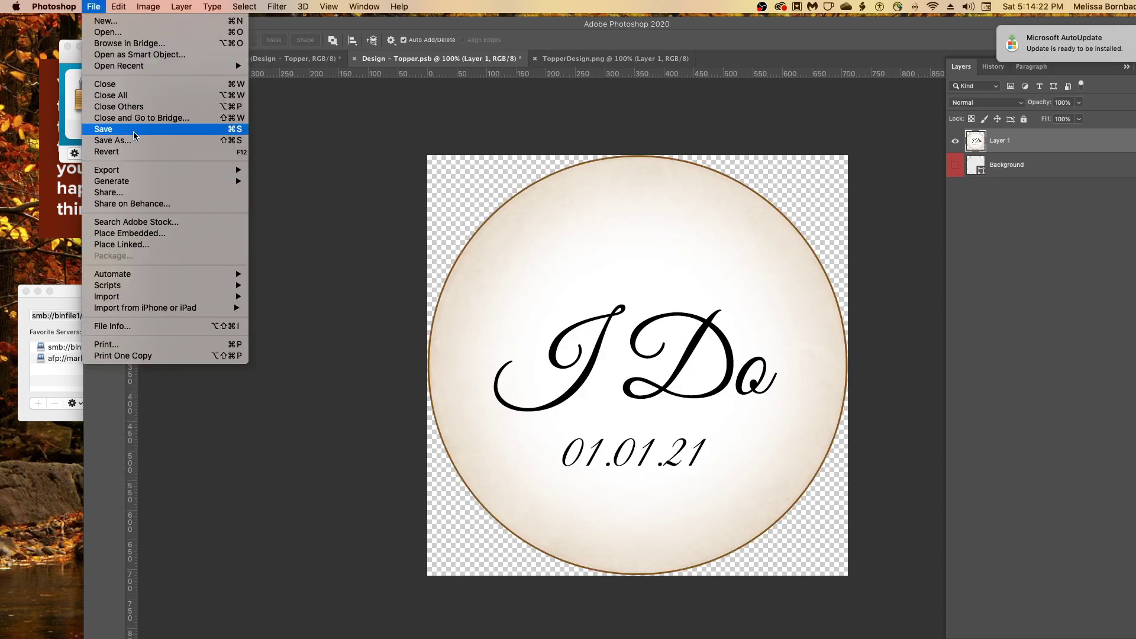
{"action": "left_click", "coordinate": [106, 129]}
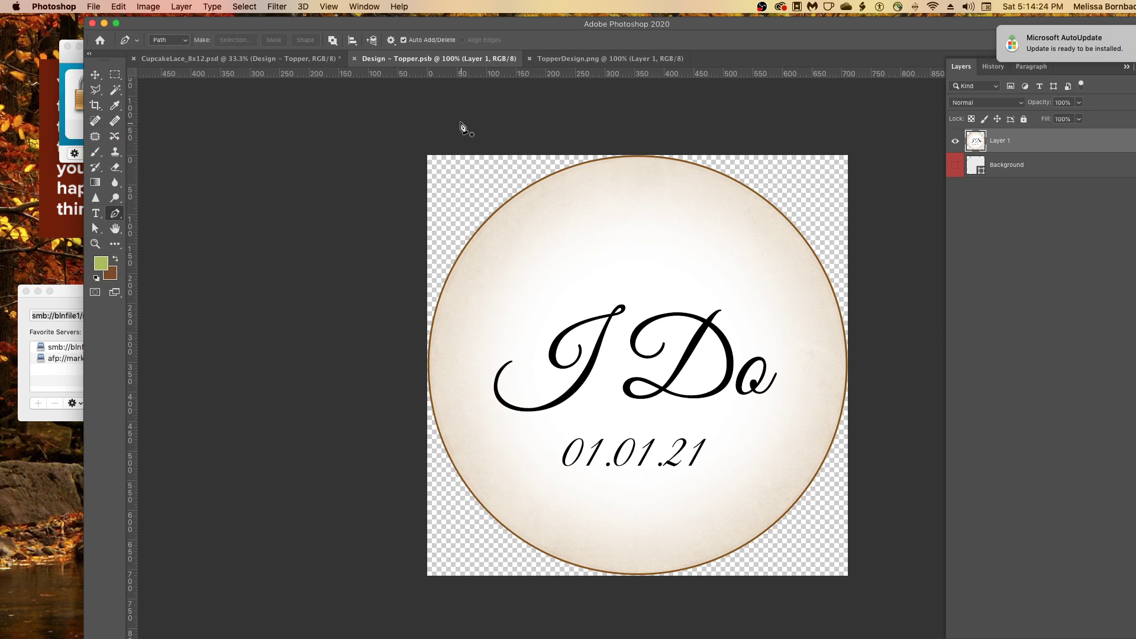
Step: Scale the pasted topper artwork down slightly with Free Transform, to about 99.9% in width and height
{"action": "left_click", "coordinate": [96, 75]}
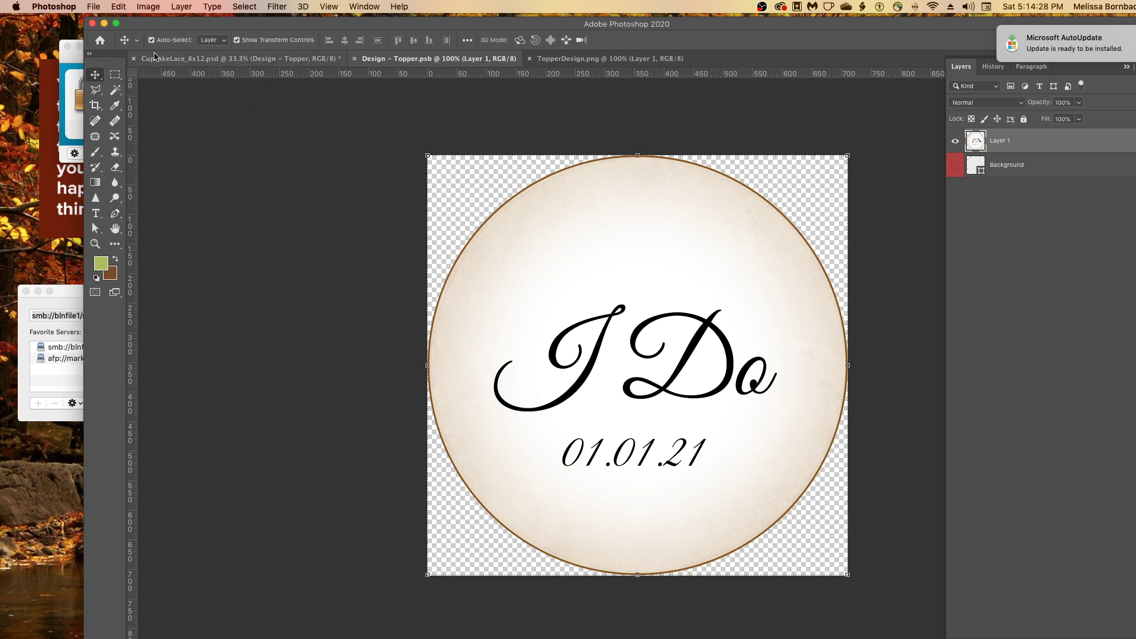
{"action": "left_click", "coordinate": [119, 6]}
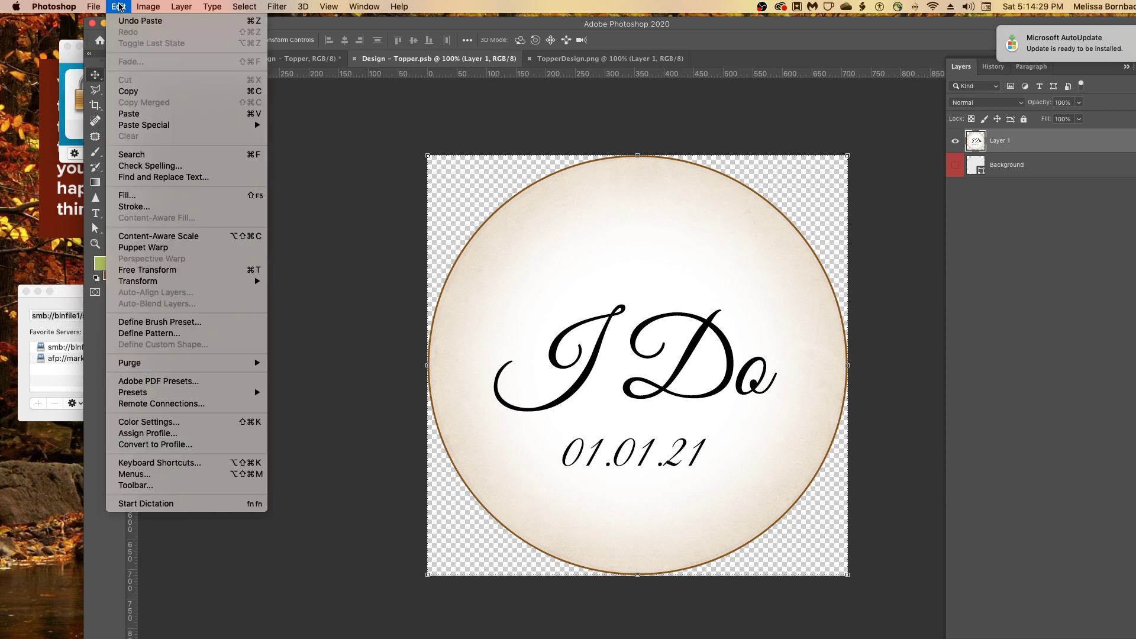
{"action": "left_click", "coordinate": [213, 271]}
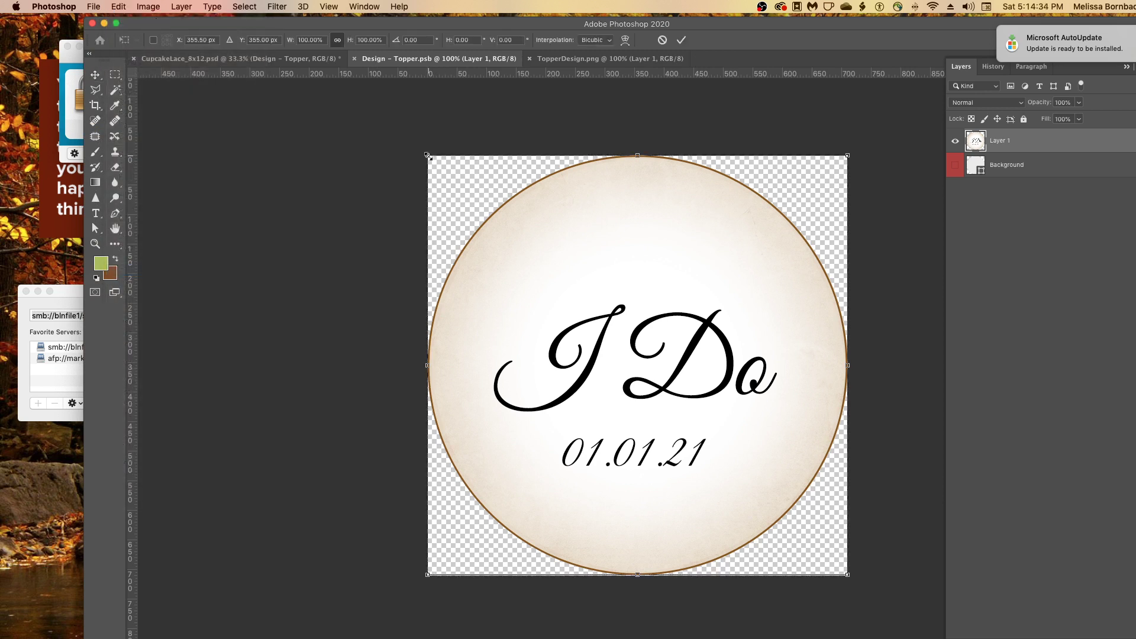
{"action": "mouse_move", "coordinate": [429, 157]}
{"action": "left_mouse_down"}
{"action": "mouse_move", "coordinate": [485, 198]}
{"action": "mouse_move", "coordinate": [429, 155]}
{"action": "left_mouse_up"}
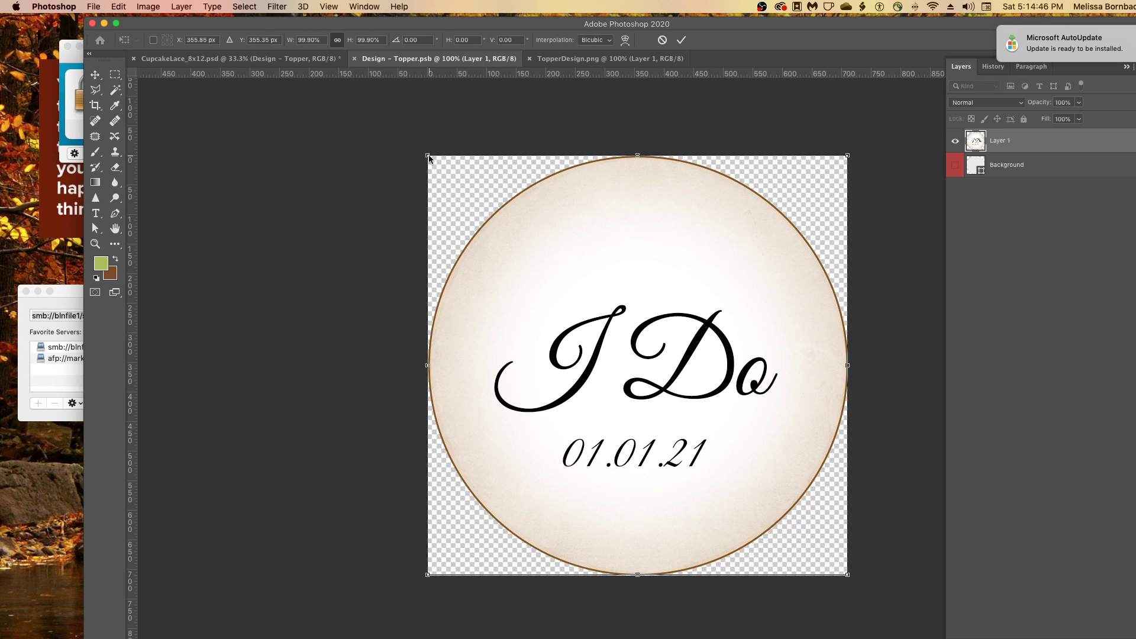
{"action": "left_click", "coordinate": [127, 6]}
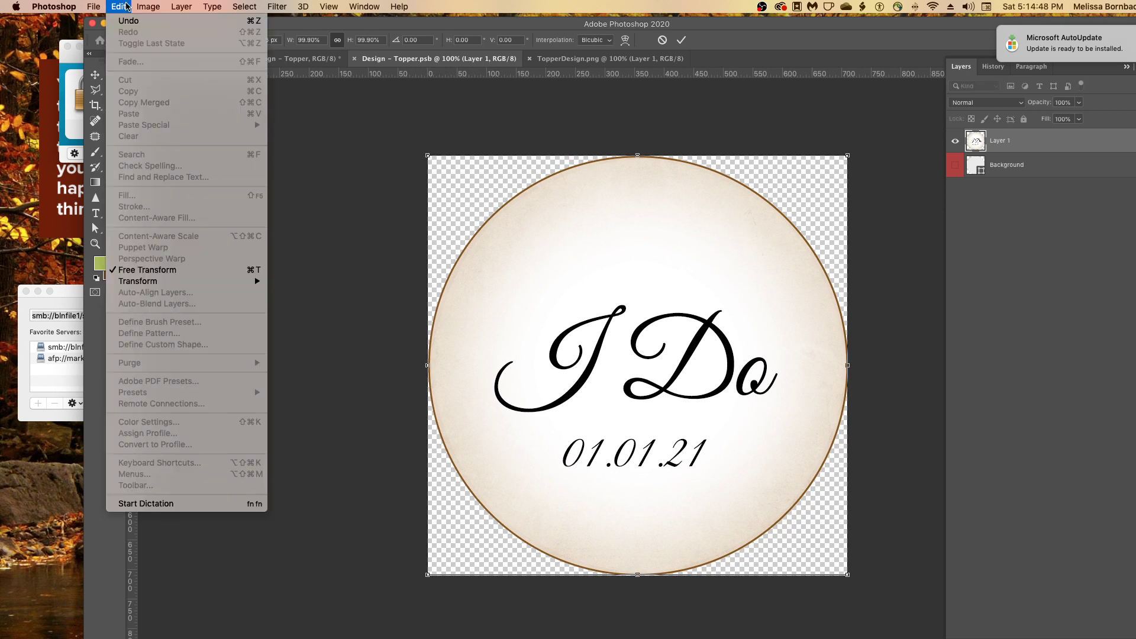
{"action": "left_click", "coordinate": [127, 6]}
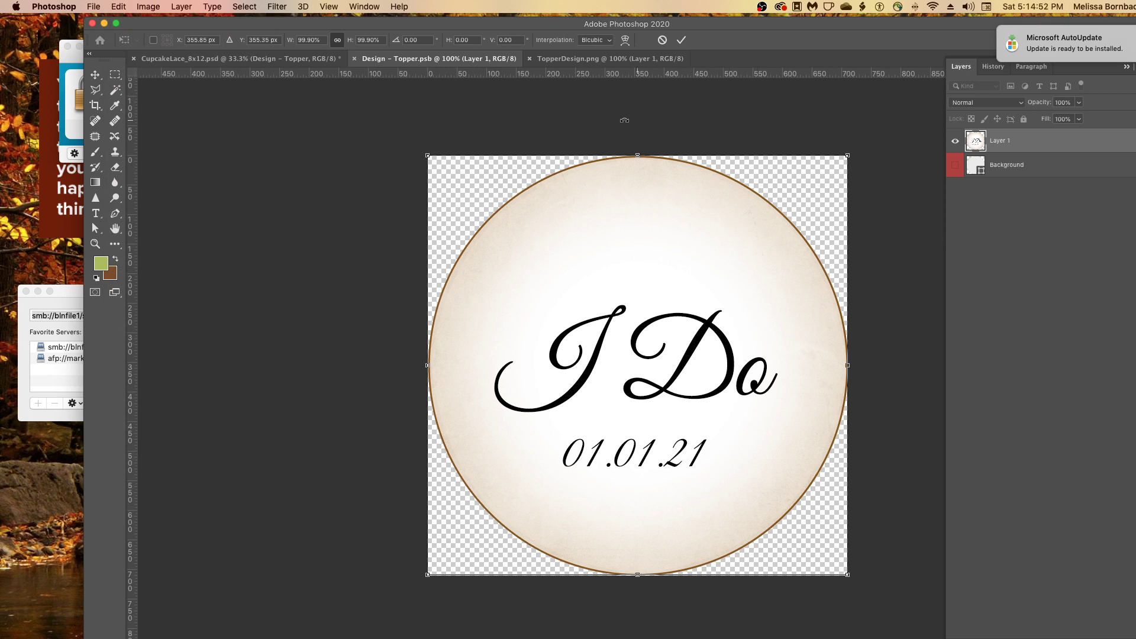
{"action": "key", "text": "Return"}
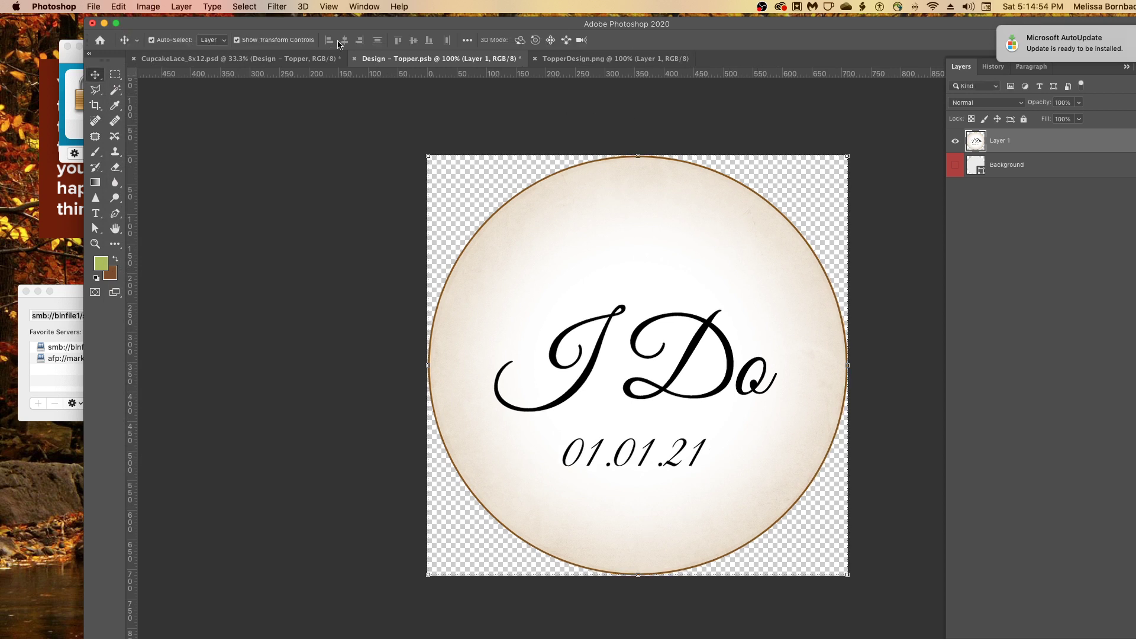
Step: Save Design - Topper.psb, and close both it and TopperDesign.png to return to the cupcake mockup
{"action": "key", "text": "super+s"}
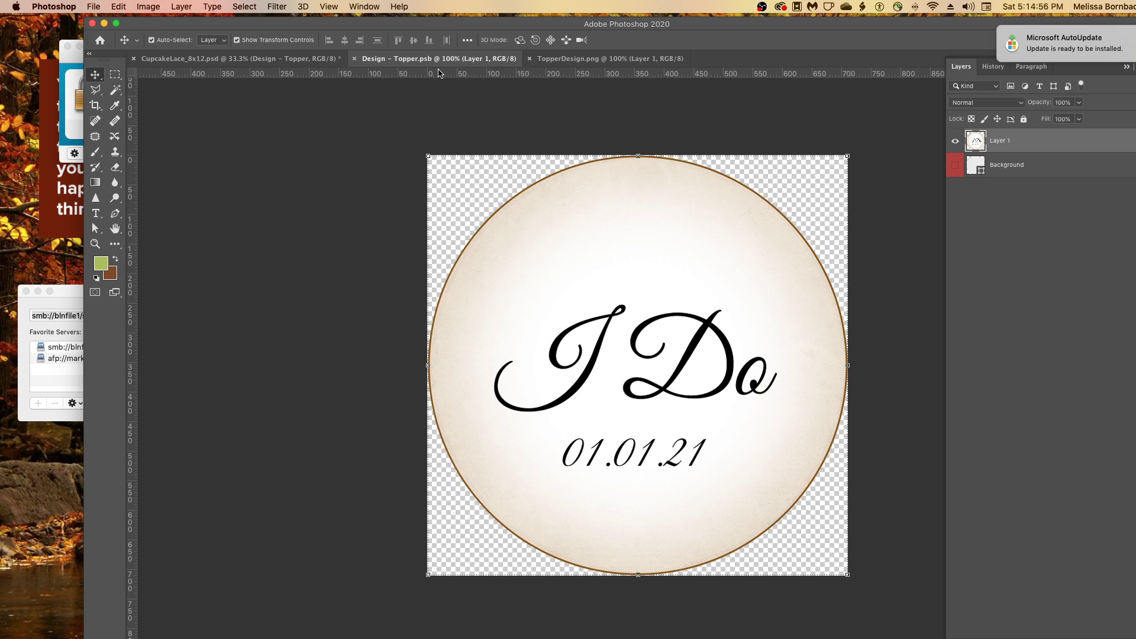
{"action": "left_click", "coordinate": [354, 60]}
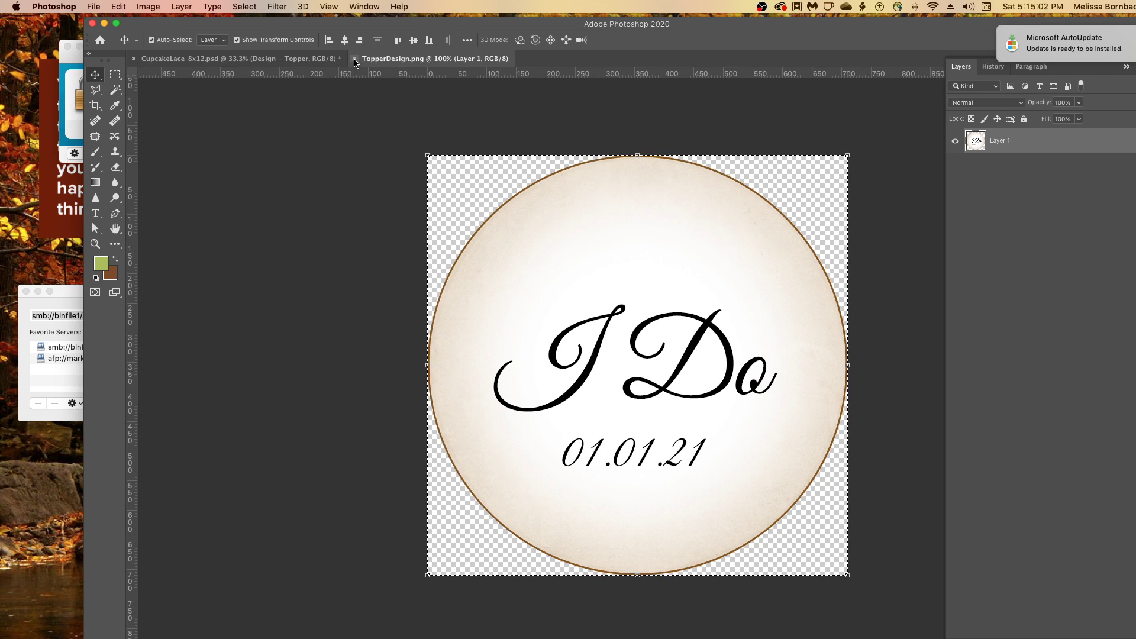
{"action": "left_click", "coordinate": [354, 58]}
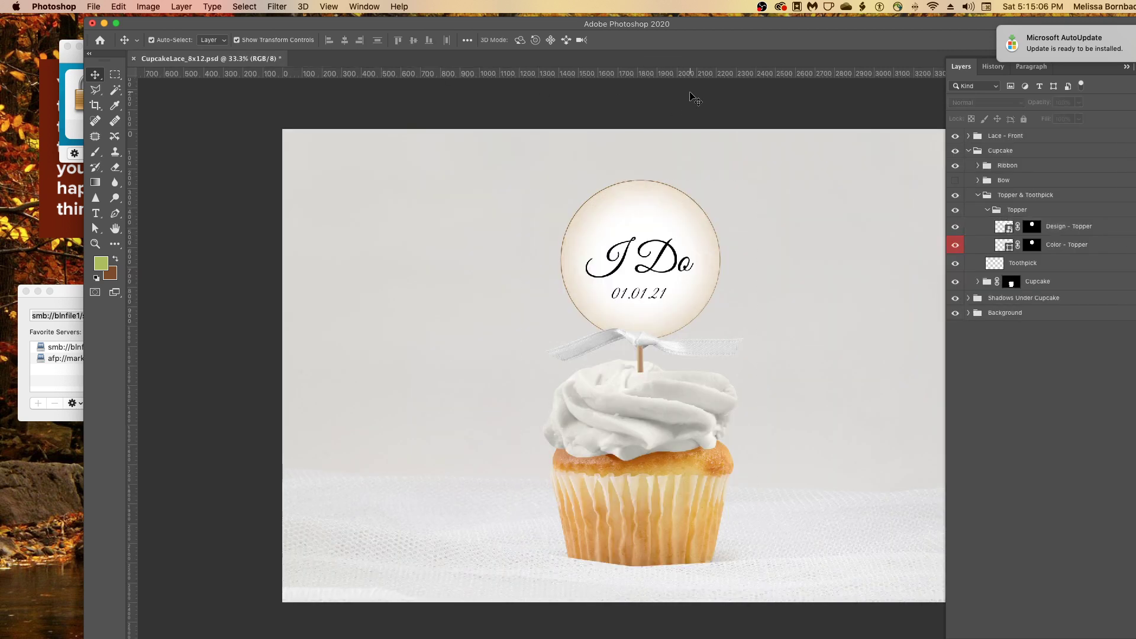
Step: Collapse the Topper & Toothpick group and set the Color - Ribbon fill in the Ribbon group to brown 976b33
{"action": "left_click", "coordinate": [978, 195]}
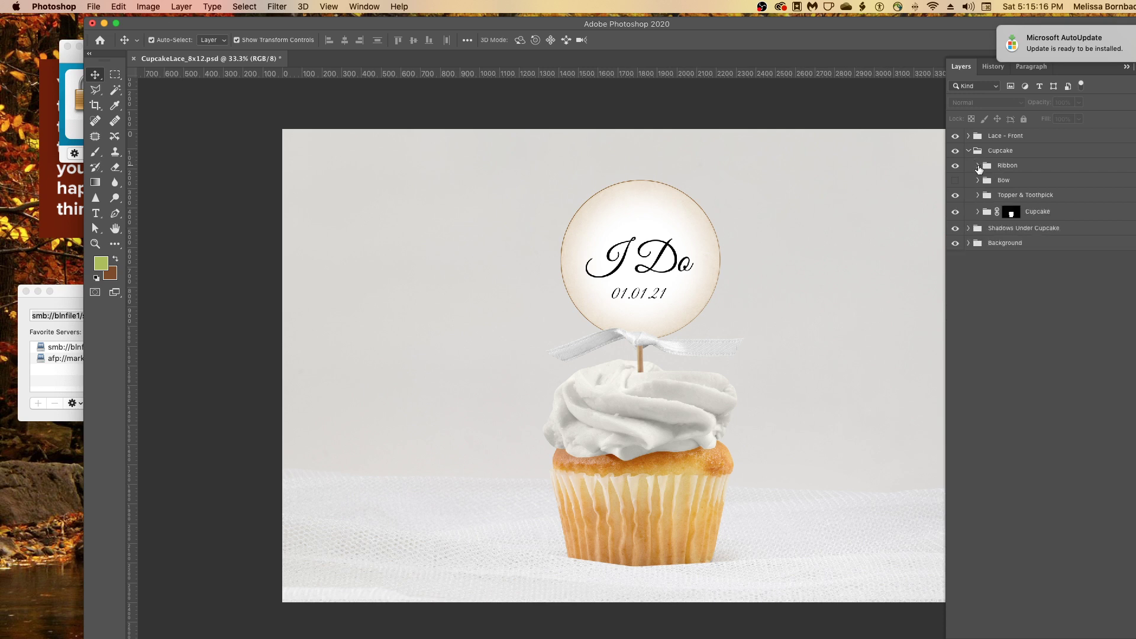
{"action": "left_click", "coordinate": [977, 166]}
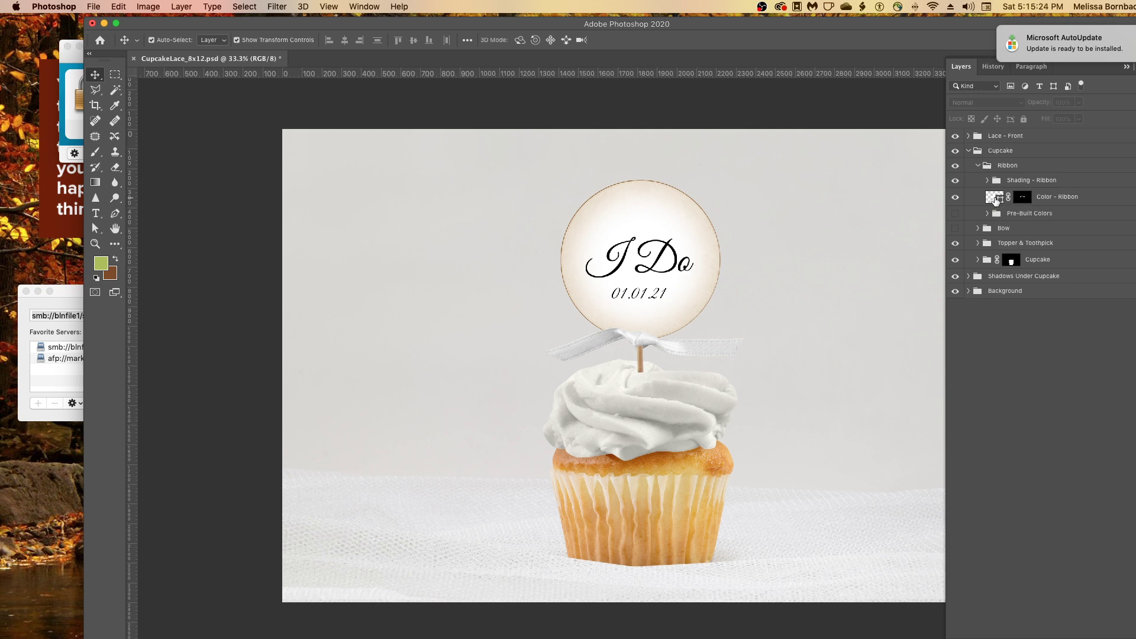
{"action": "double_click", "coordinate": [996, 202]}
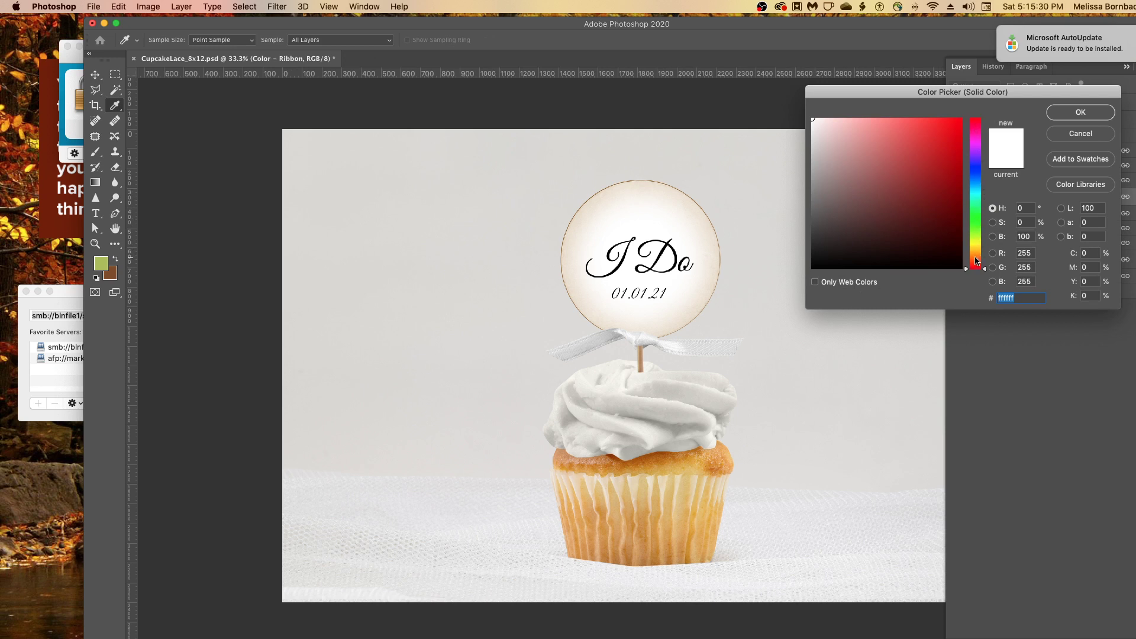
{"action": "left_click", "coordinate": [976, 258]}
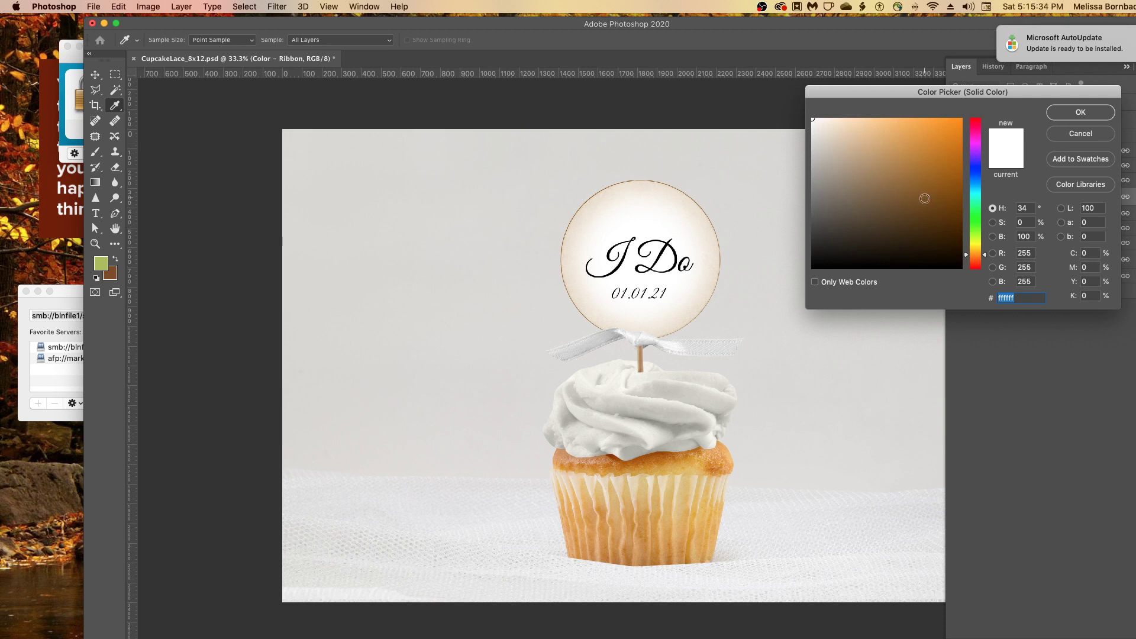
{"action": "left_click", "coordinate": [917, 191]}
{"action": "left_click_drag", "start_coordinate": [918, 191], "coordinate": [912, 179]}
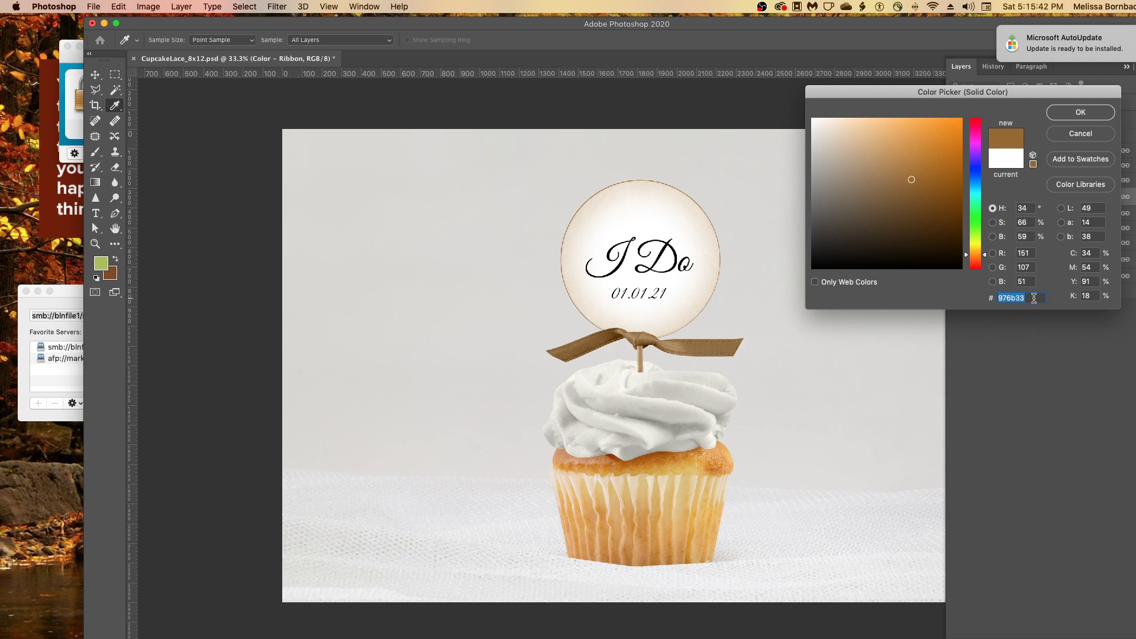
{"action": "left_click", "coordinate": [1082, 113]}
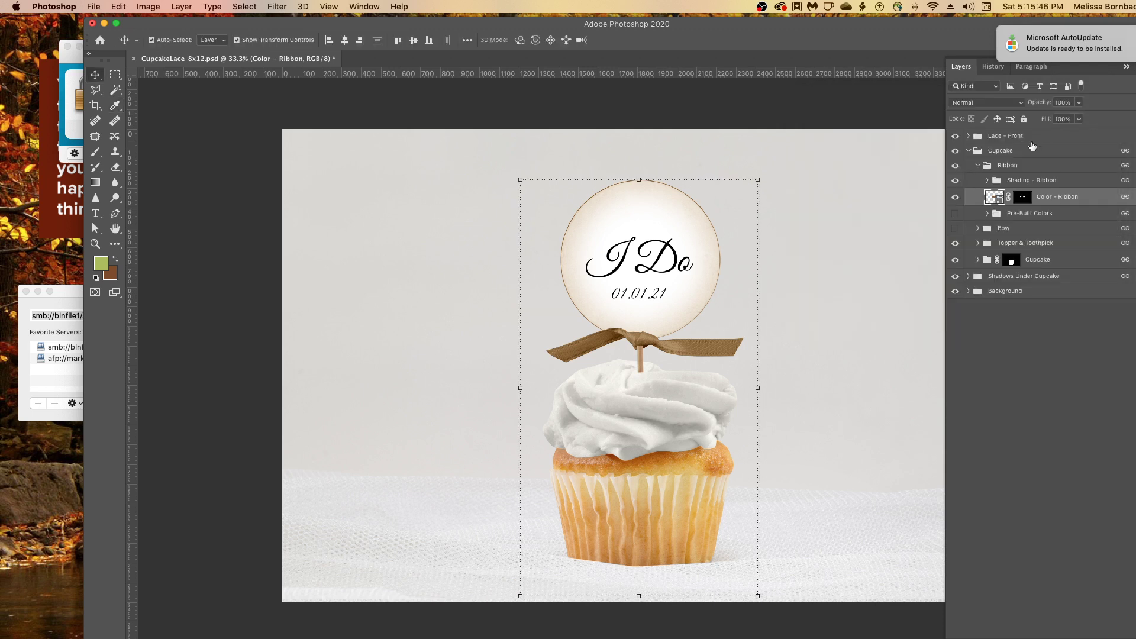
Step: Collapse the Ribbon group and set the Color - Frosting fill in the Cupcake group to light blue bde3f9
{"action": "left_click", "coordinate": [979, 167]}
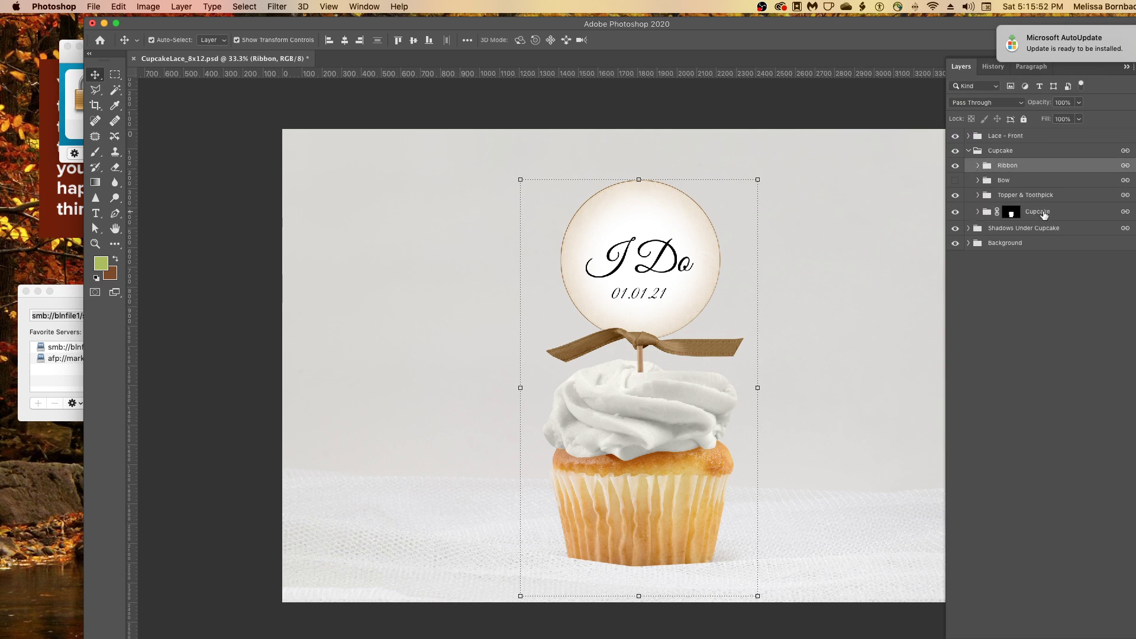
{"action": "left_click", "coordinate": [978, 213]}
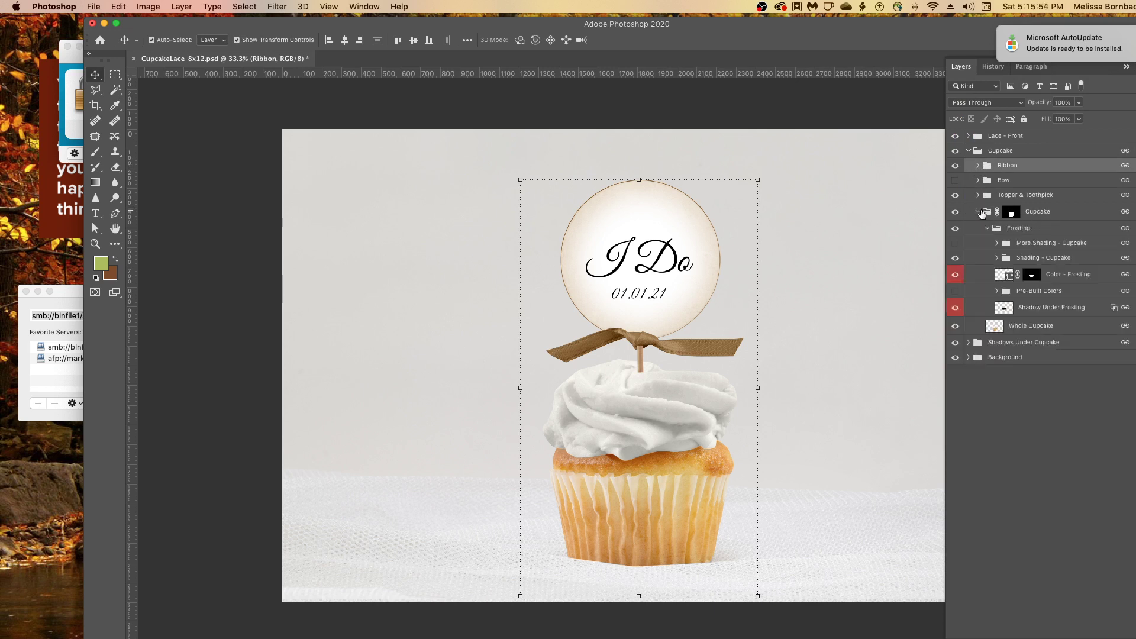
{"action": "left_click", "coordinate": [988, 229]}
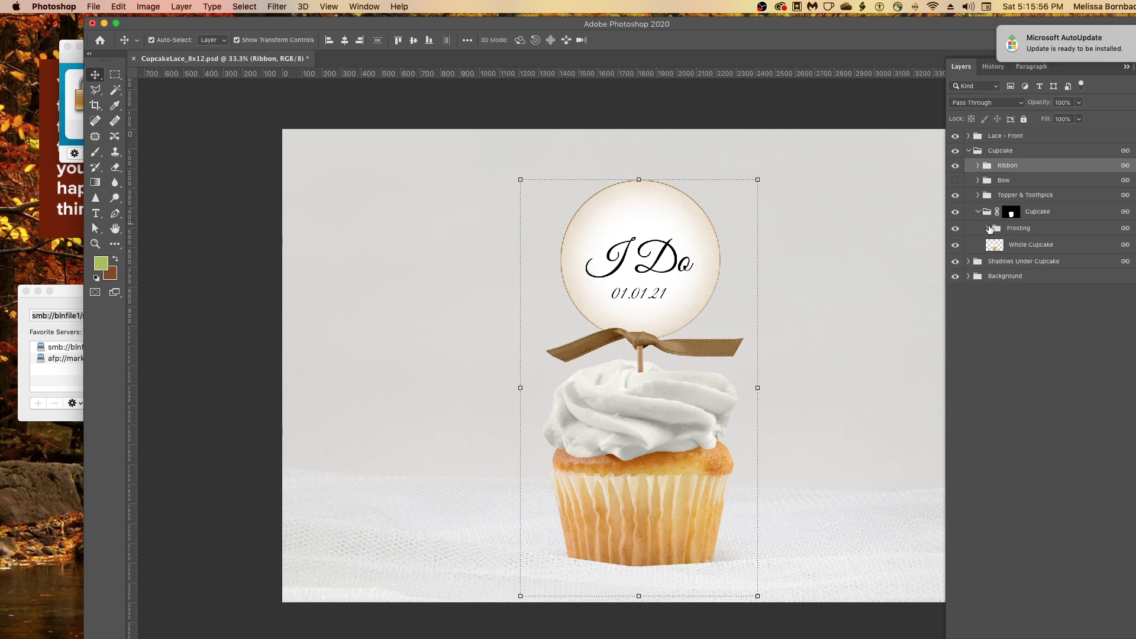
{"action": "left_click", "coordinate": [988, 229]}
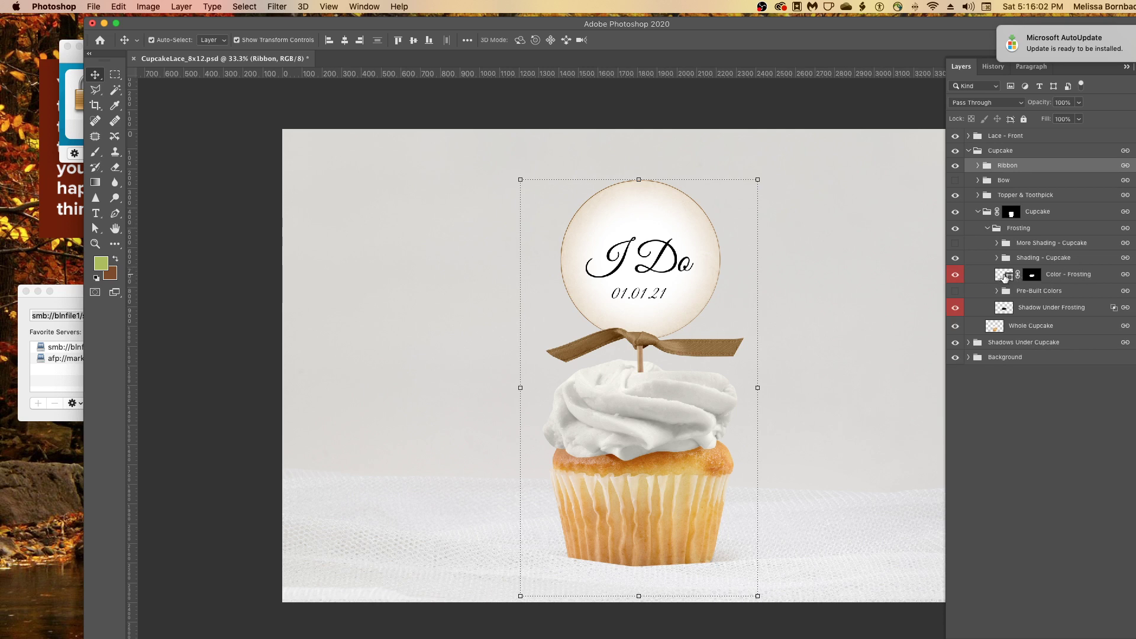
{"action": "double_click", "coordinate": [1004, 276]}
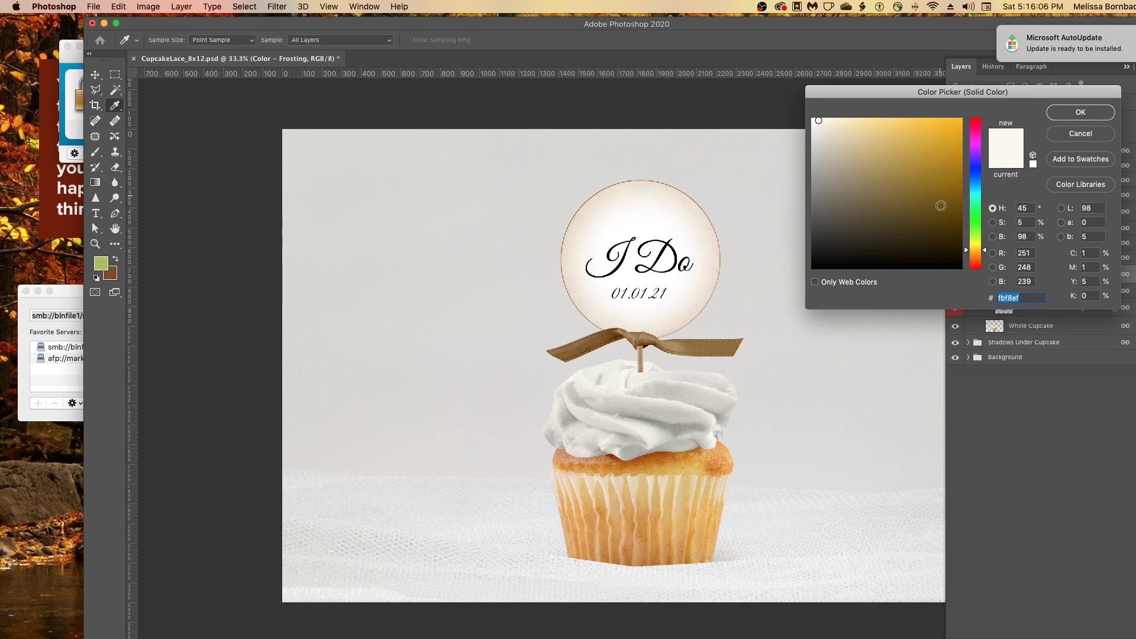
{"action": "mouse_move", "coordinate": [976, 187]}
{"action": "left_mouse_down"}
{"action": "mouse_move", "coordinate": [977, 203]}
{"action": "mouse_move", "coordinate": [977, 168]}
{"action": "mouse_move", "coordinate": [978, 184]}
{"action": "left_mouse_up"}
{"action": "left_click", "coordinate": [870, 129]}
{"action": "left_click_drag", "start_coordinate": [870, 129], "coordinate": [848, 121]}
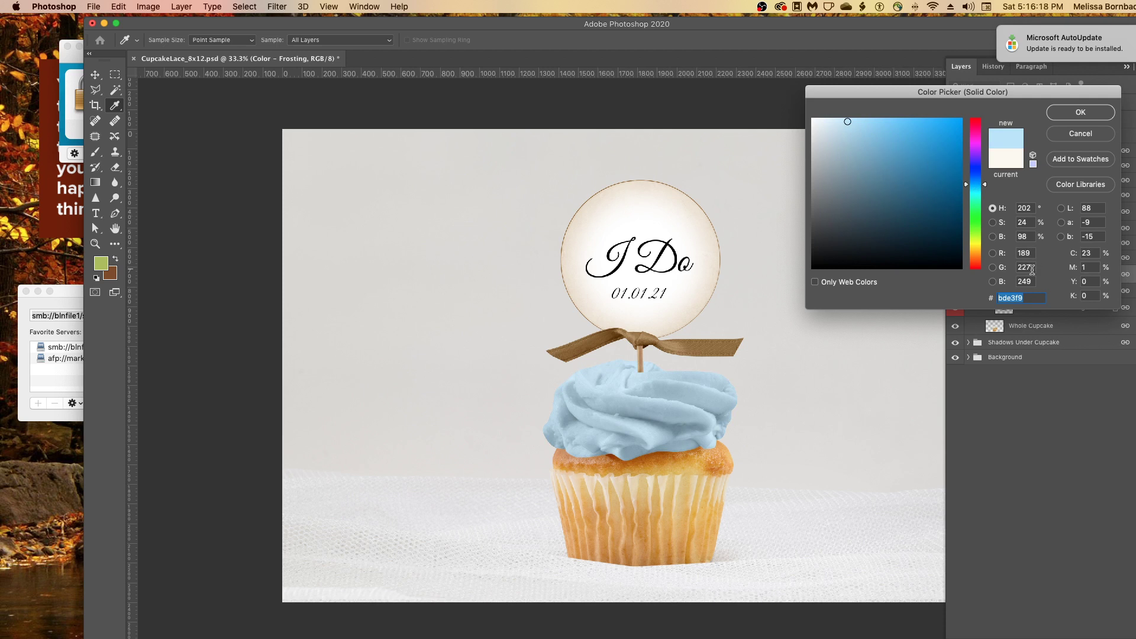
{"action": "left_click", "coordinate": [1083, 112]}
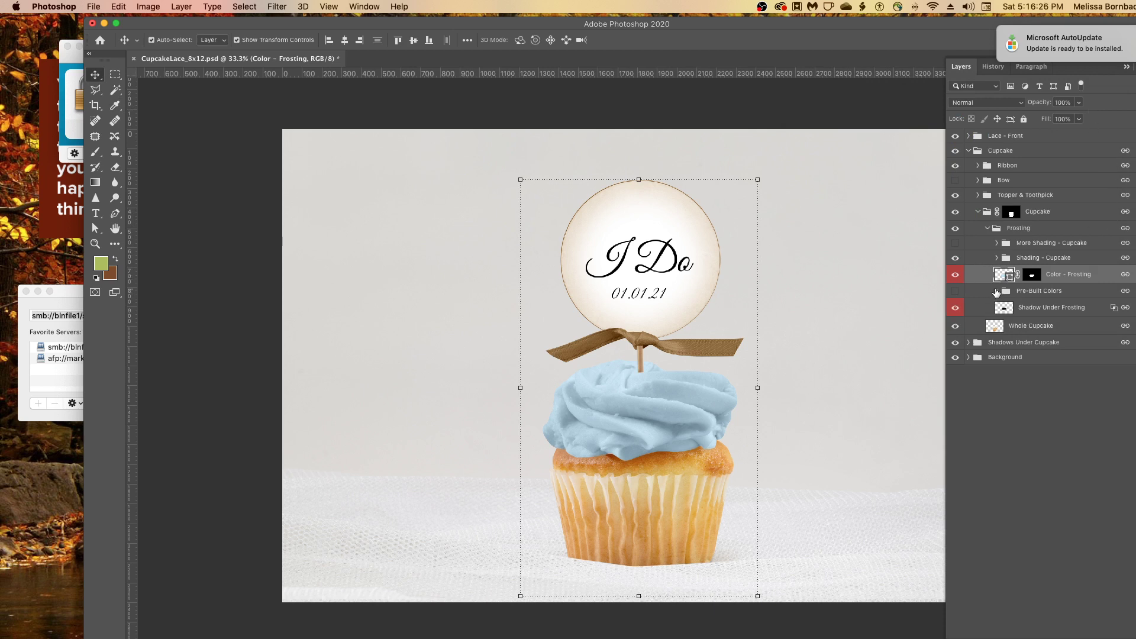
Step: Hide Color - Frosting, show the frosting's Pre-Built Colors group, compare White with Chocolate, and leave only Chocolate on
{"action": "left_click", "coordinate": [997, 292]}
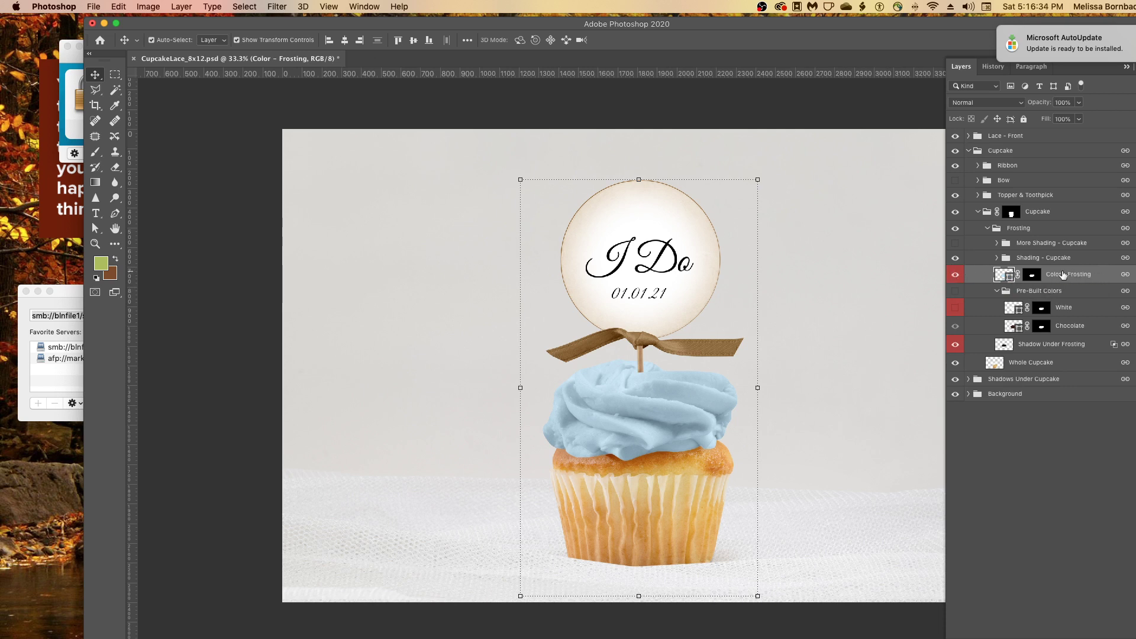
{"action": "left_click", "coordinate": [955, 274]}
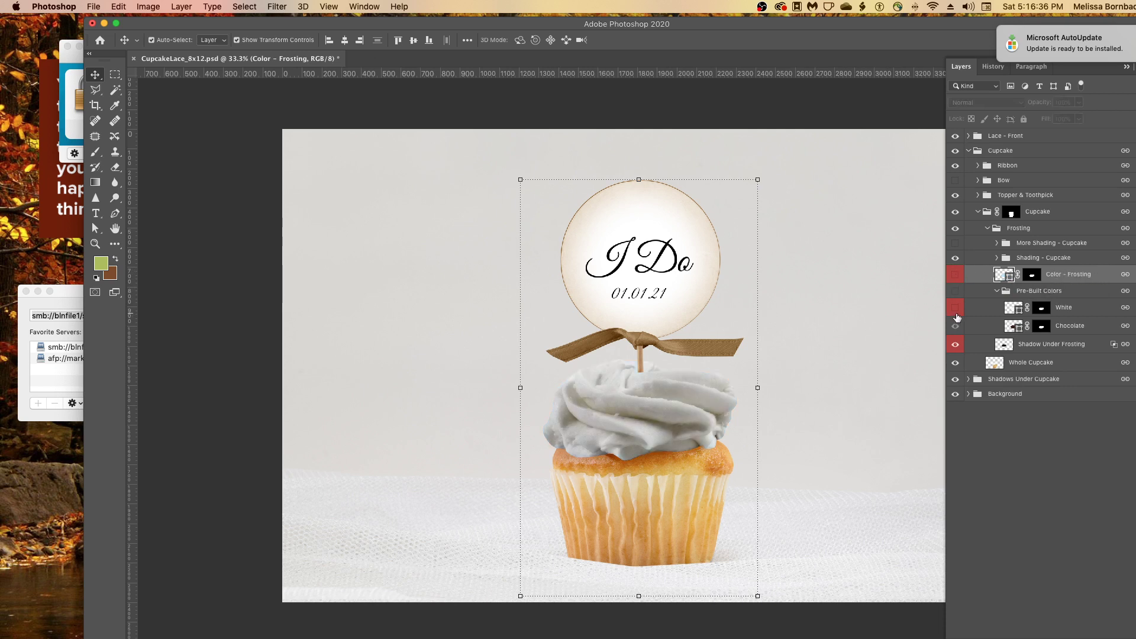
{"action": "left_click", "coordinate": [955, 291]}
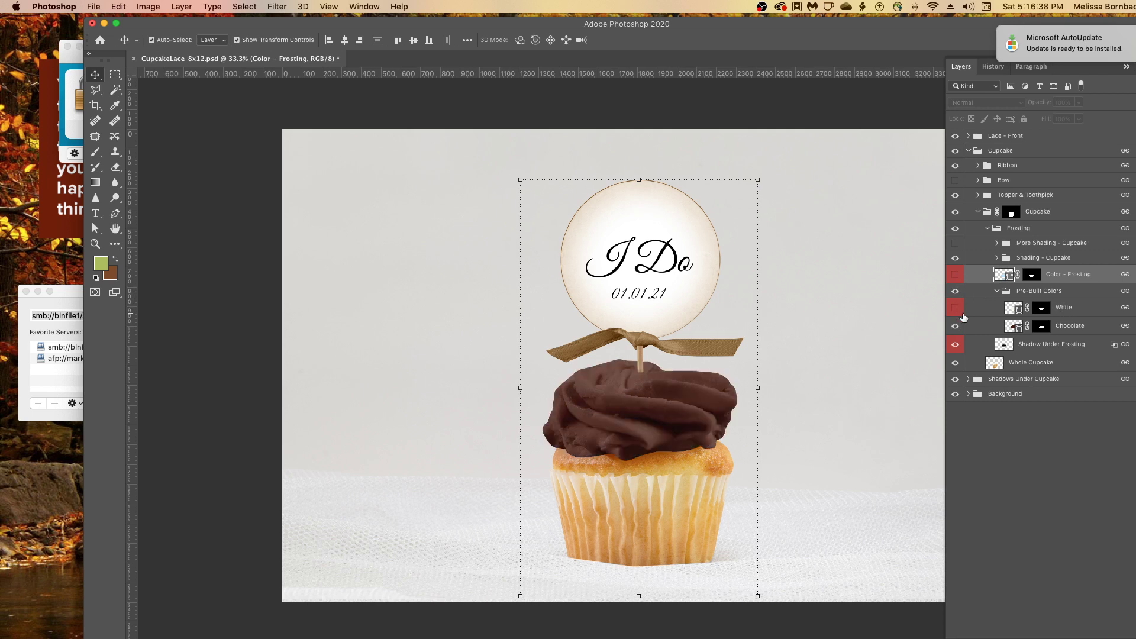
{"action": "left_click", "coordinate": [955, 308]}
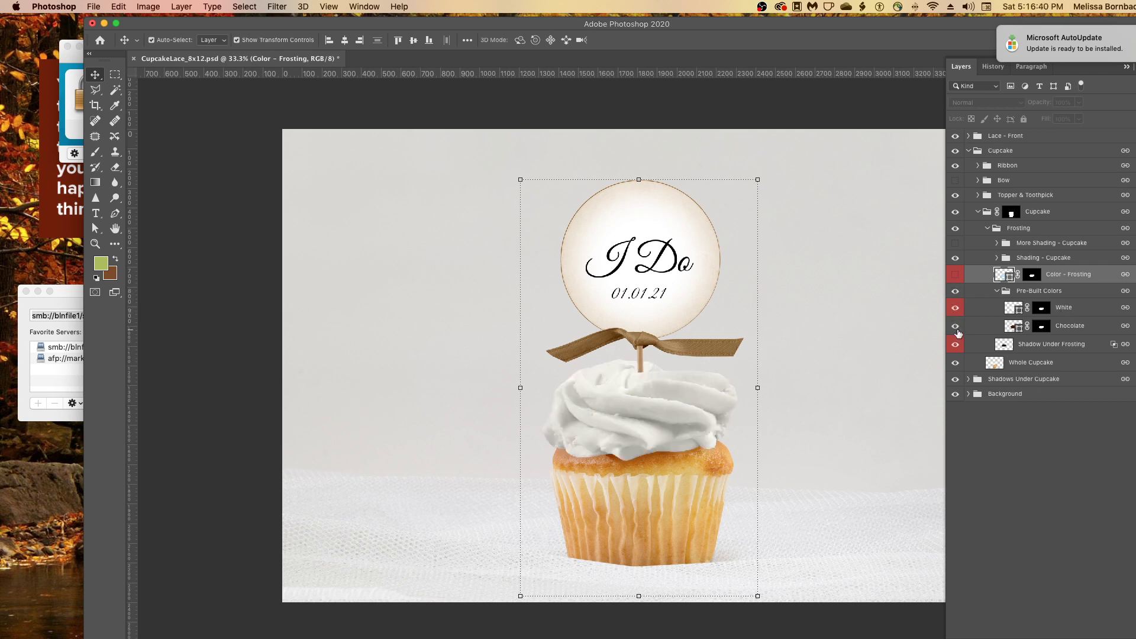
{"action": "left_click", "coordinate": [956, 308]}
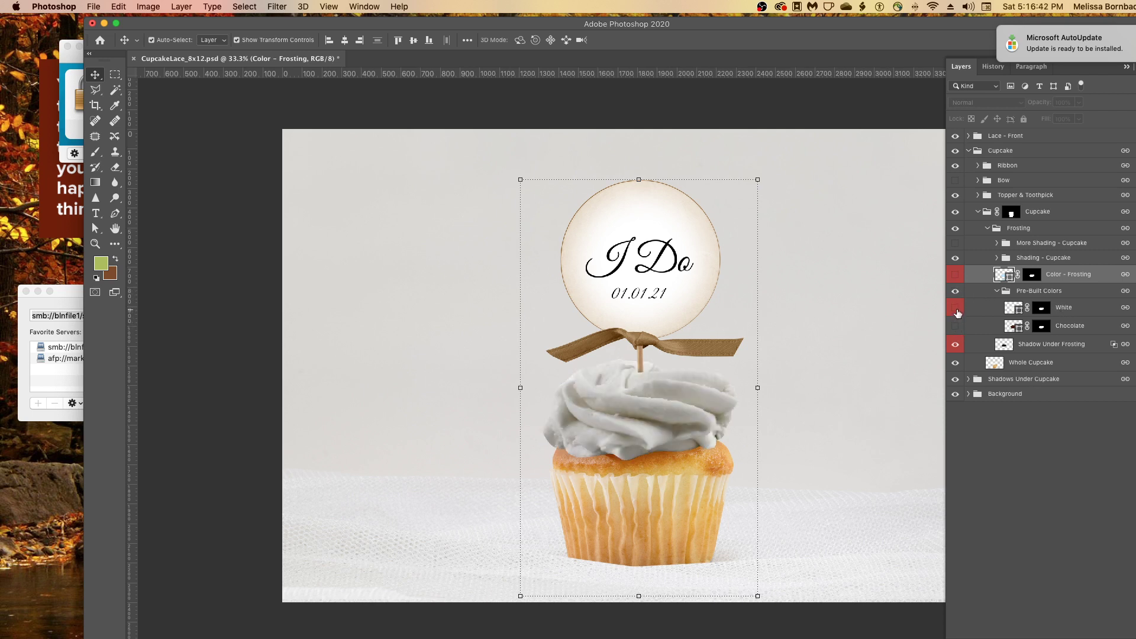
{"action": "left_click", "coordinate": [955, 326]}
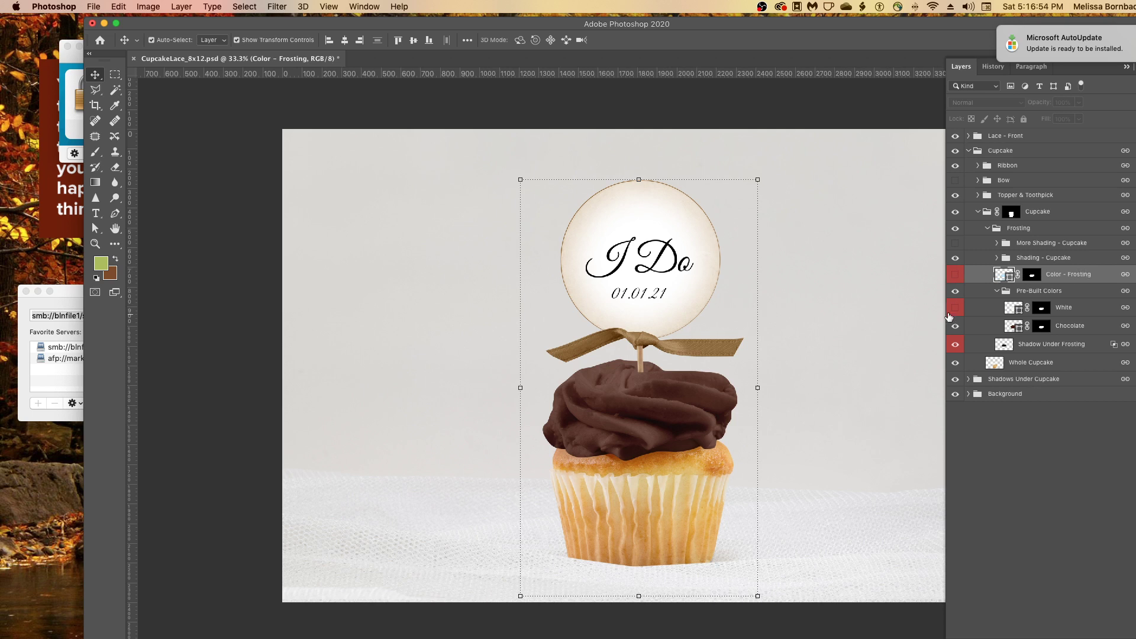
{"action": "left_click", "coordinate": [997, 291]}
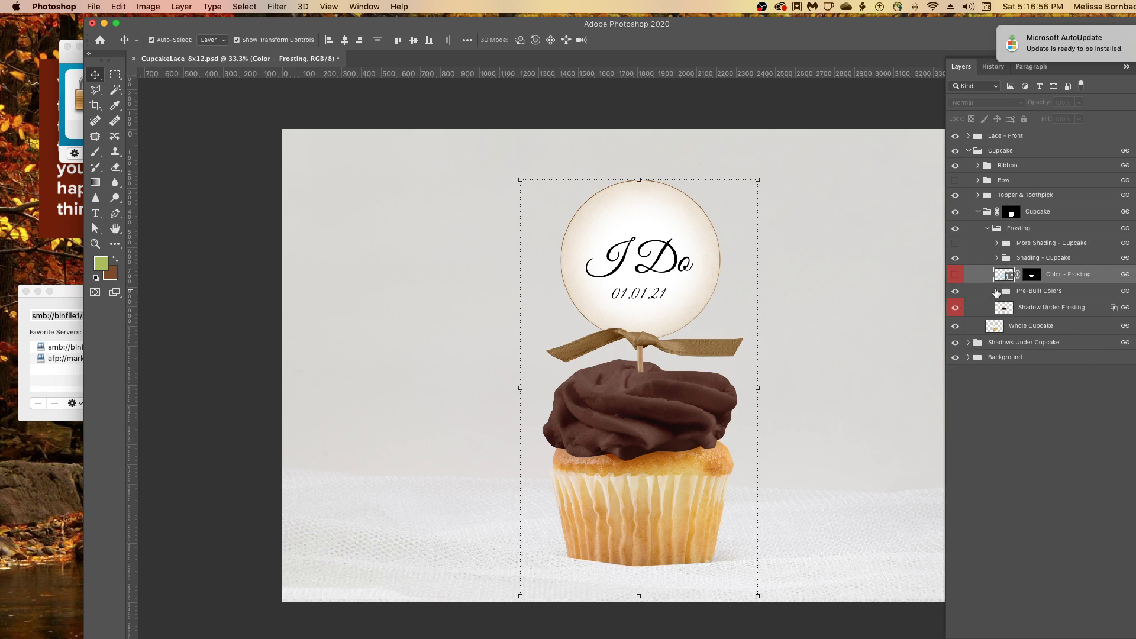
{"action": "left_click", "coordinate": [985, 228]}
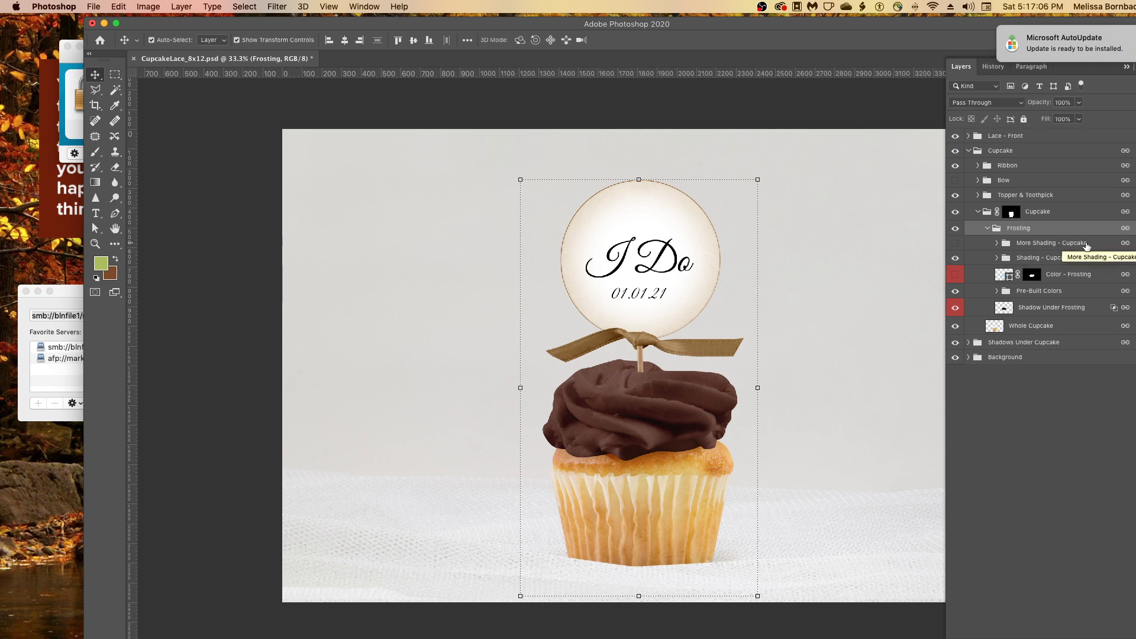
Step: Turn on the More Shading - Cupcake group and lower its opacity to 42%, checking its effect on the frosting
{"action": "left_click", "coordinate": [953, 243]}
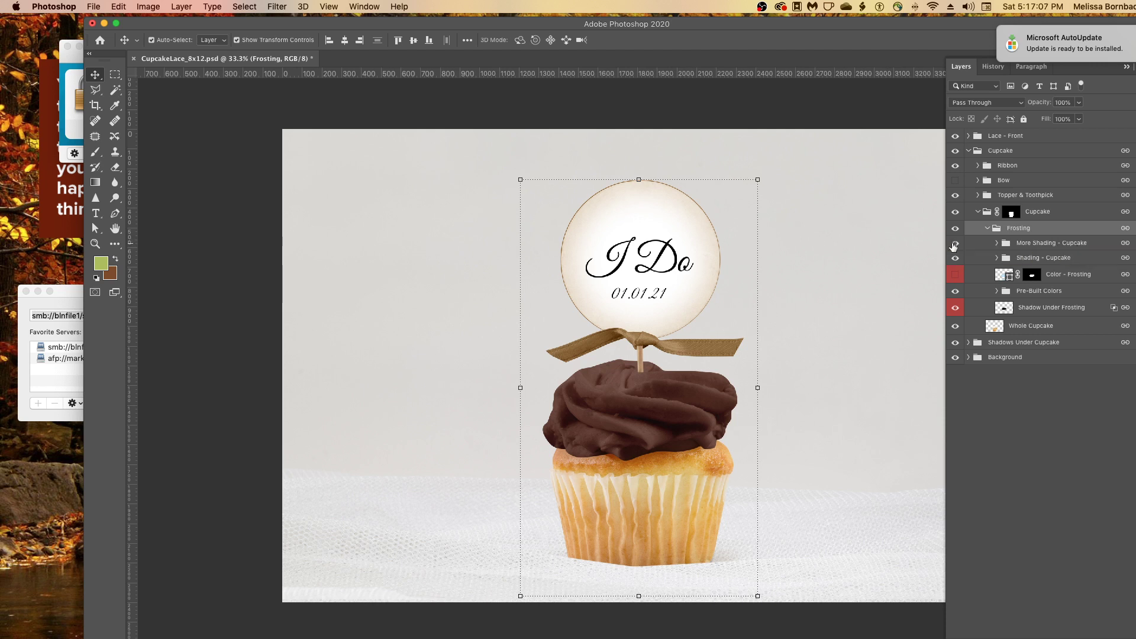
{"action": "left_click", "coordinate": [1055, 245]}
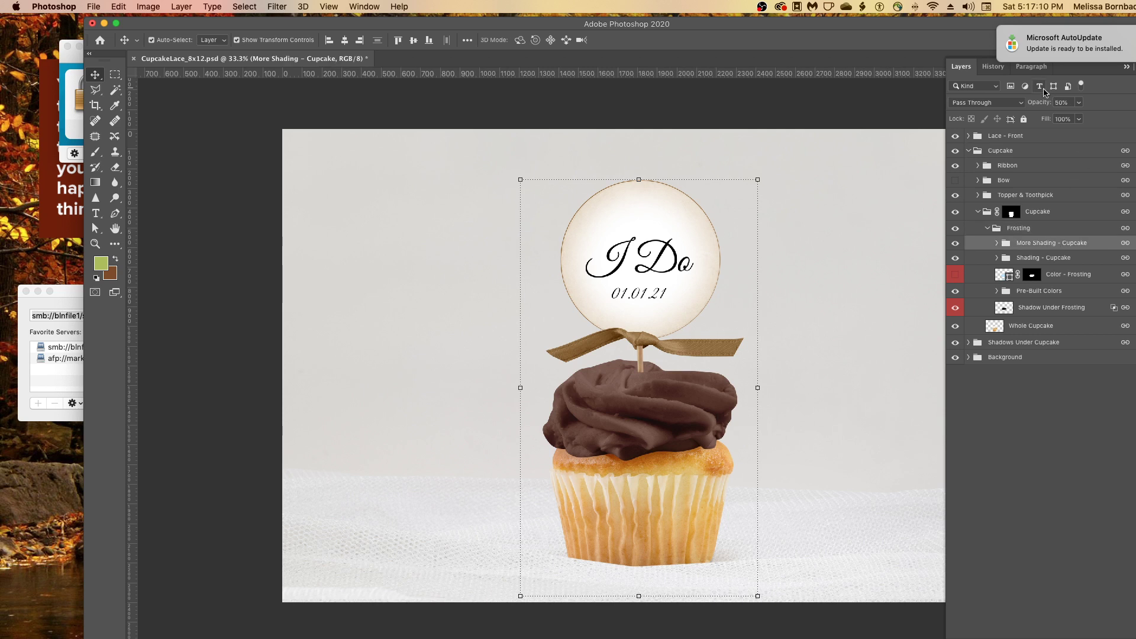
{"action": "key", "text": "5"}
{"action": "left_click", "coordinate": [1079, 104]}
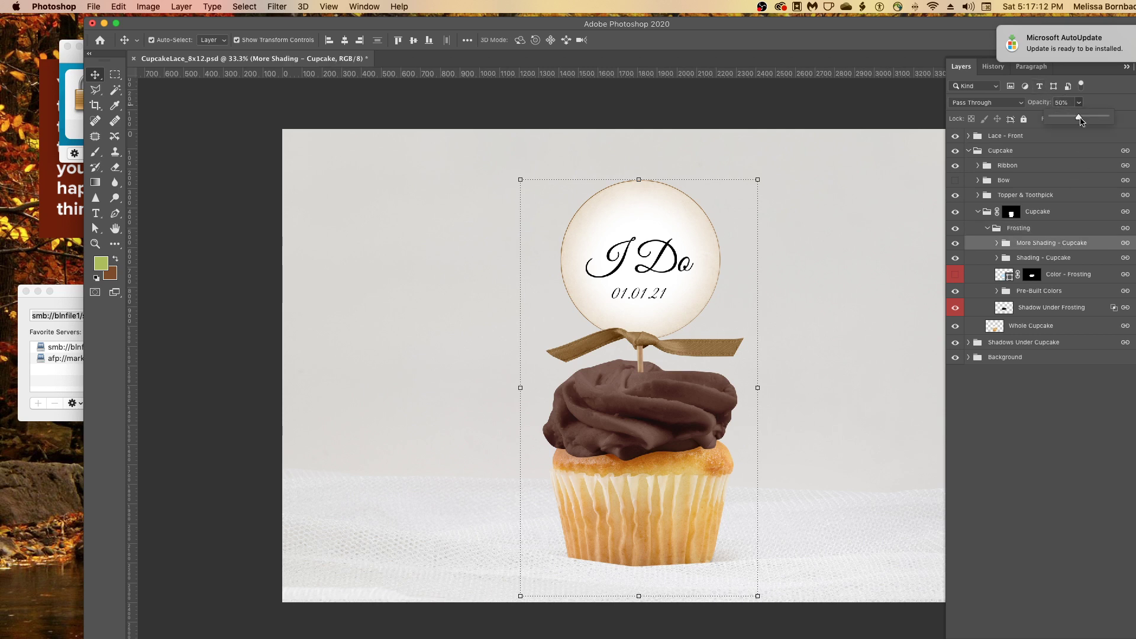
{"action": "mouse_move", "coordinate": [1080, 119]}
{"action": "left_mouse_down"}
{"action": "mouse_move", "coordinate": [1098, 119]}
{"action": "mouse_move", "coordinate": [1063, 118]}
{"action": "mouse_move", "coordinate": [1075, 117]}
{"action": "left_mouse_up"}
{"action": "left_click", "coordinate": [956, 243]}
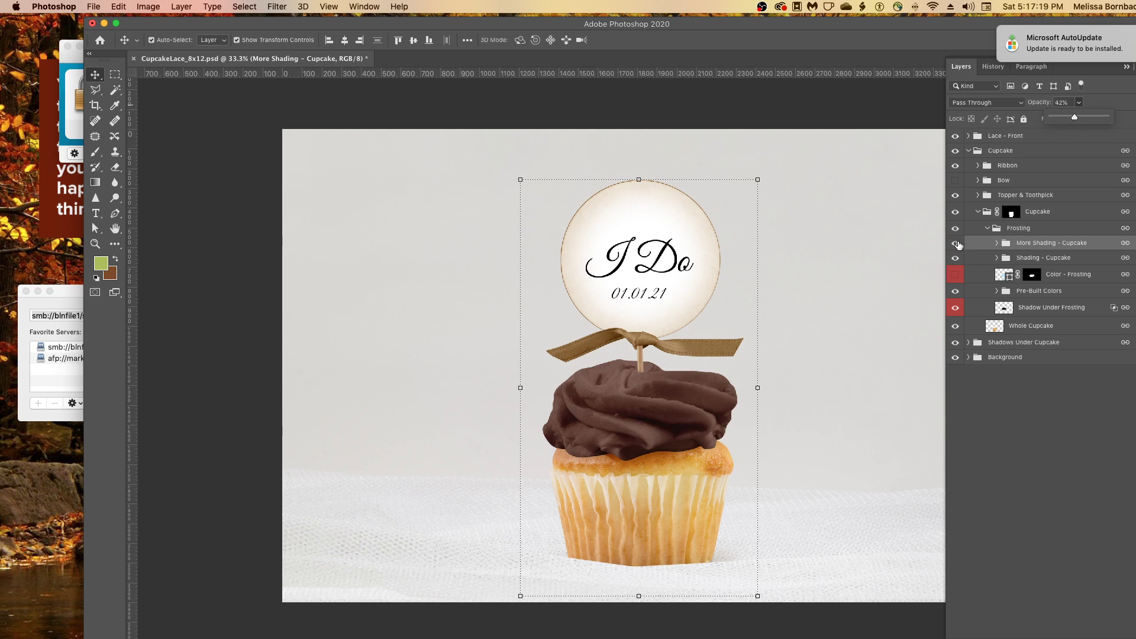
Step: Collapse the Frosting and inner Cupcake groups, and swap the ribbon for the bow by hiding Ribbon and showing Bow
{"action": "left_click", "coordinate": [988, 228]}
{"action": "left_click", "coordinate": [978, 212]}
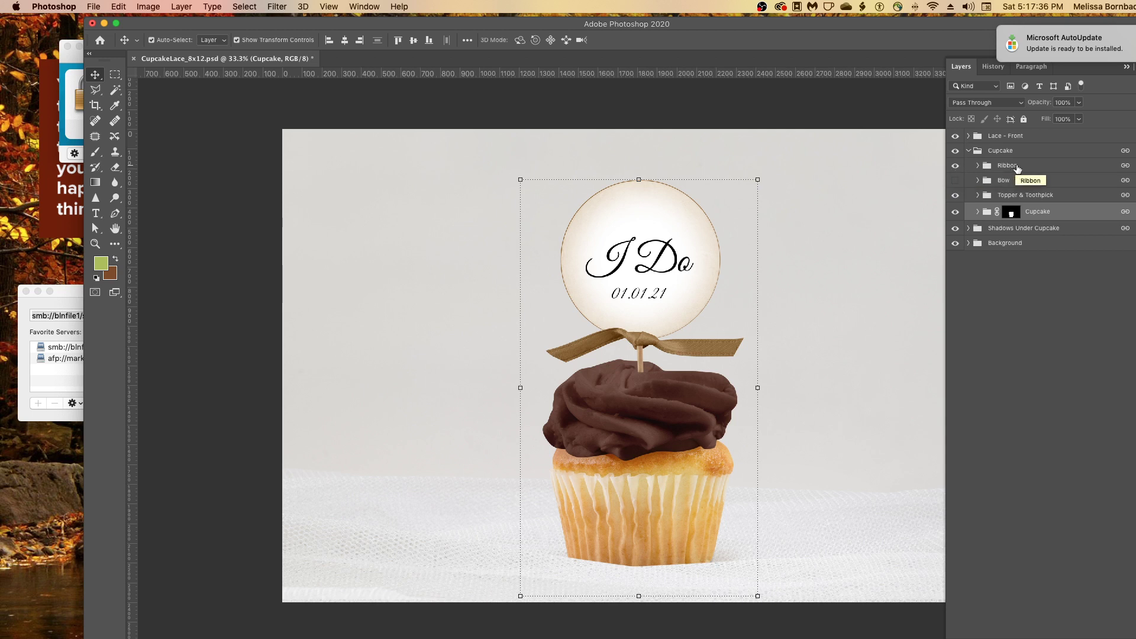
{"action": "left_click", "coordinate": [955, 168]}
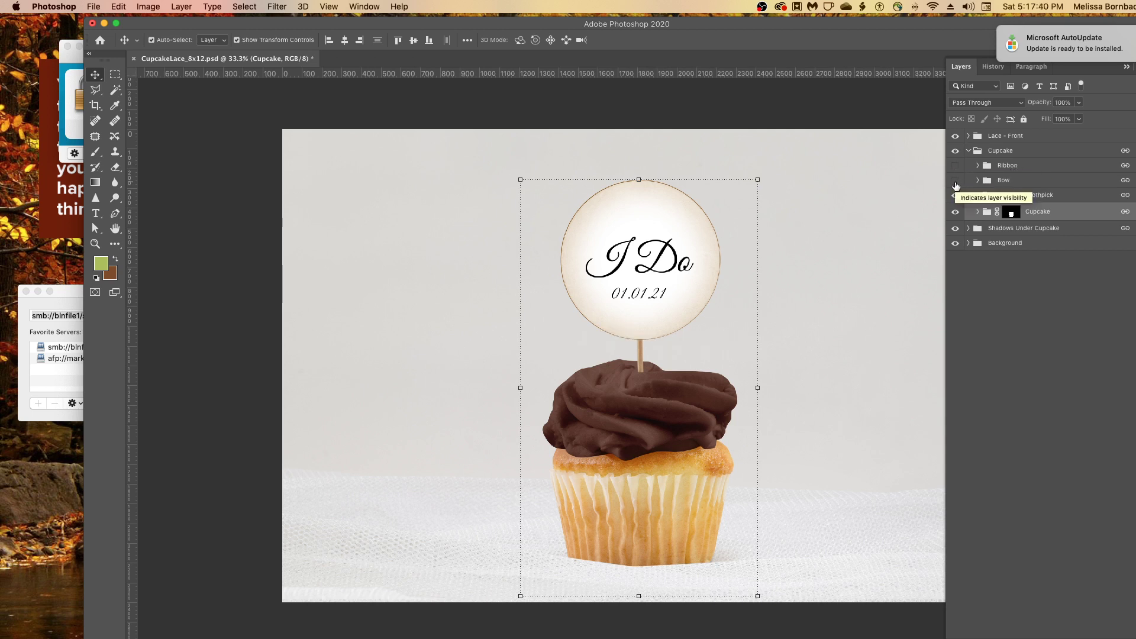
{"action": "left_click", "coordinate": [956, 181]}
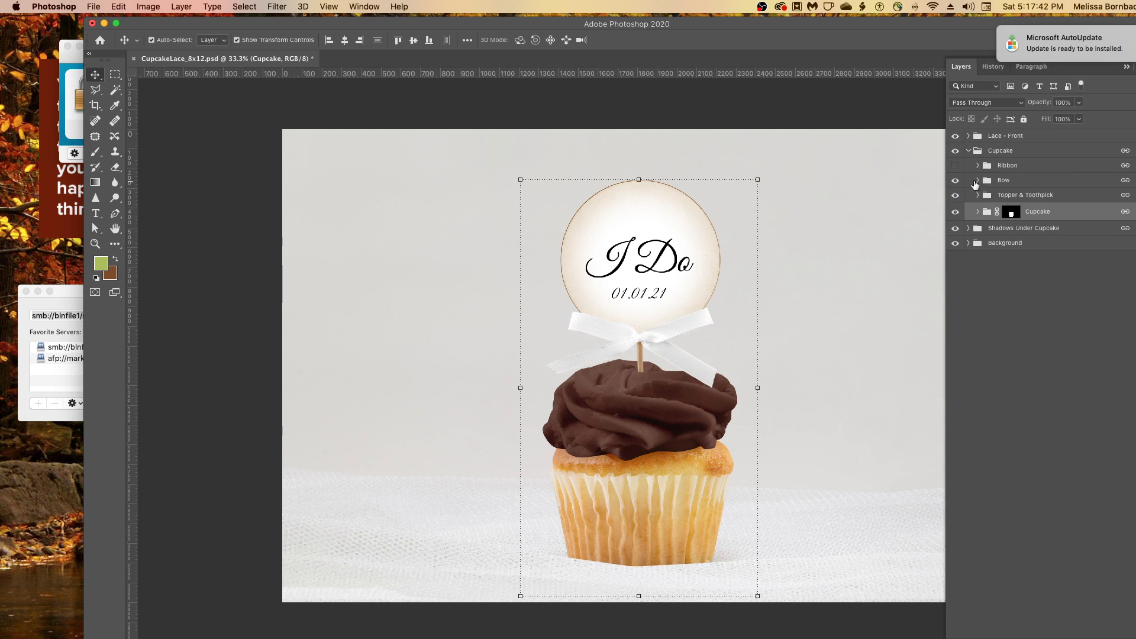
Step: Expand the Bow group and set its Color - Ribbon fill to pink e9adad
{"action": "left_click", "coordinate": [977, 180]}
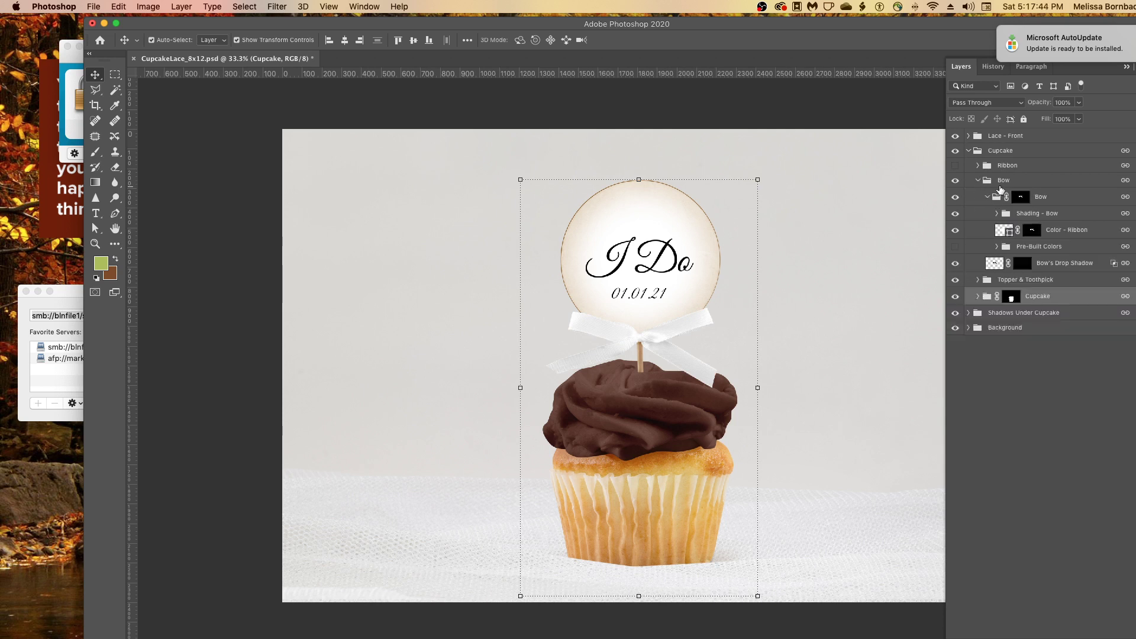
{"action": "left_click", "coordinate": [987, 197]}
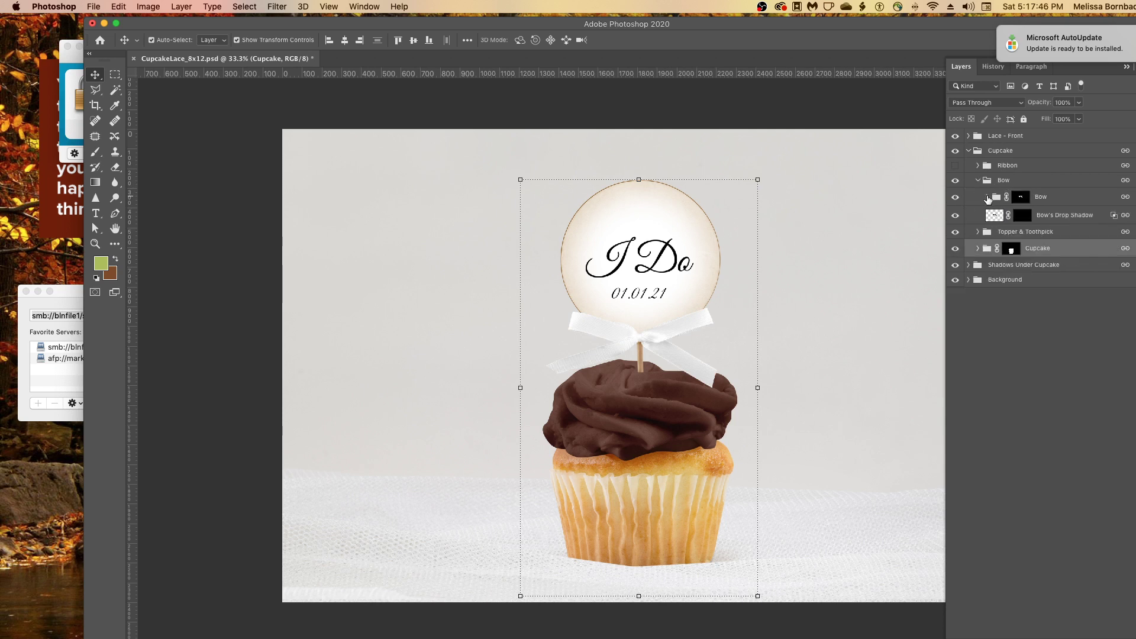
{"action": "left_click", "coordinate": [988, 198]}
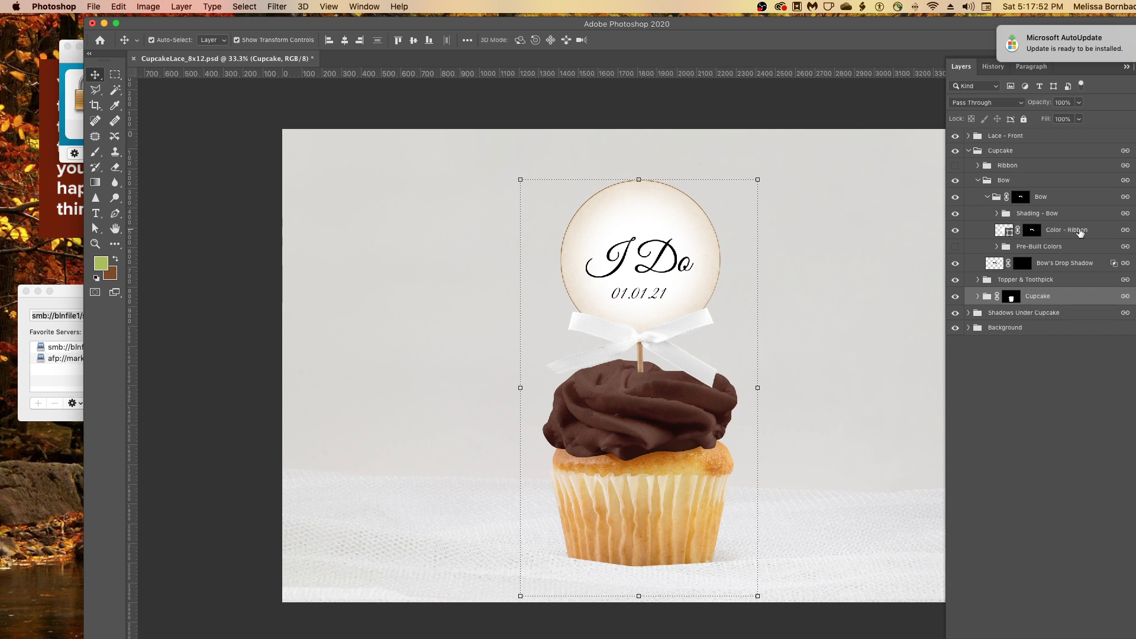
{"action": "double_click", "coordinate": [1010, 233]}
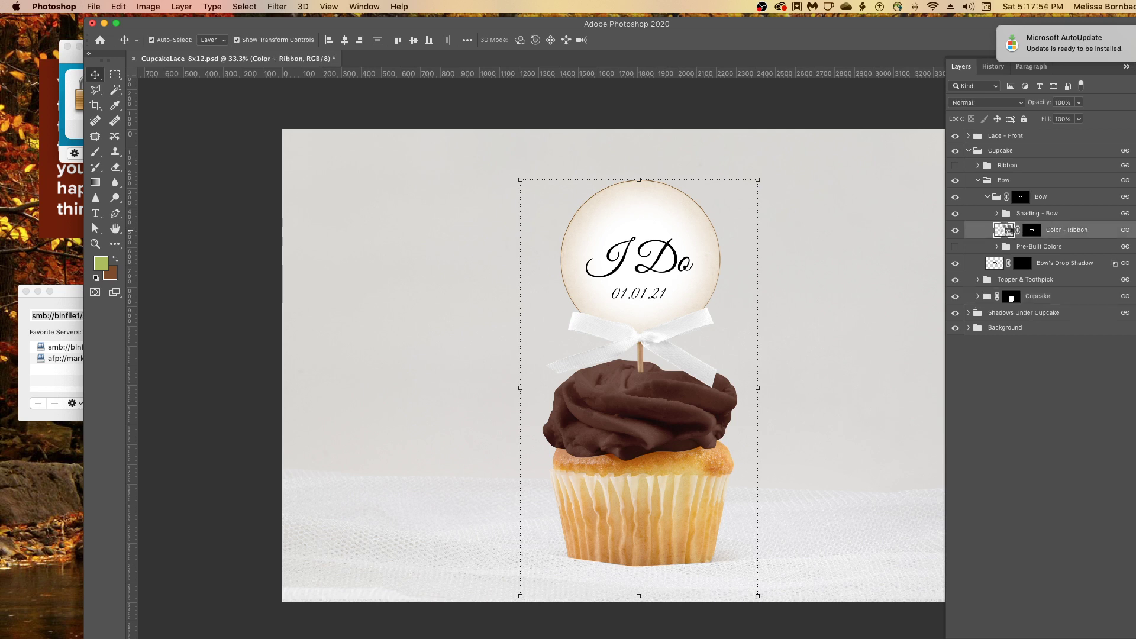
{"action": "left_click_drag", "start_coordinate": [872, 133], "coordinate": [851, 132]}
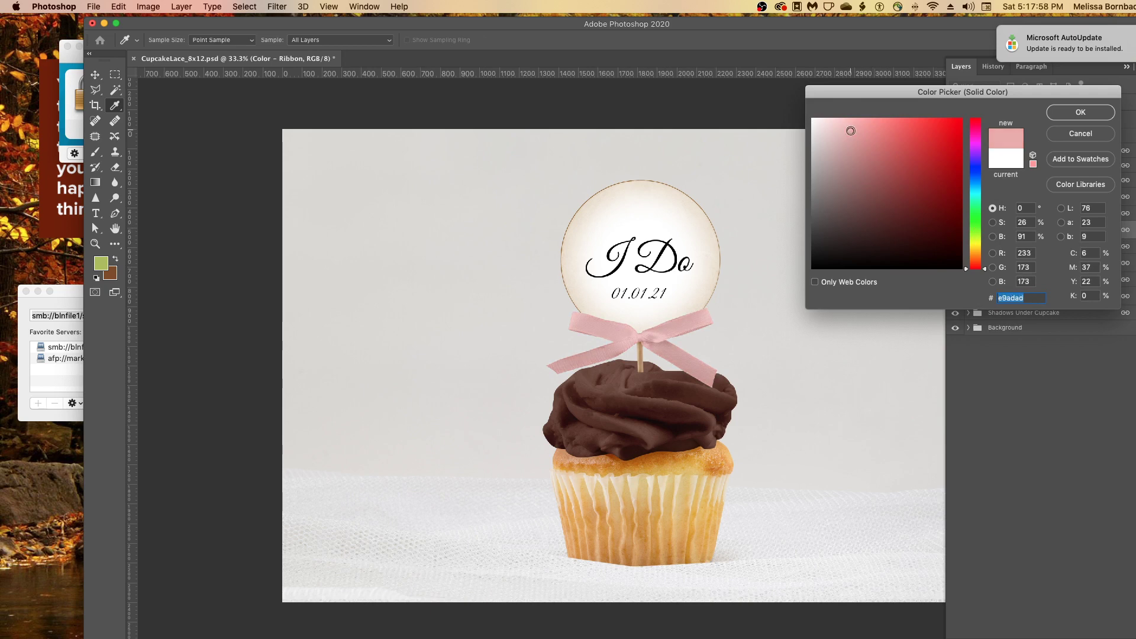
{"action": "left_click", "coordinate": [1084, 115]}
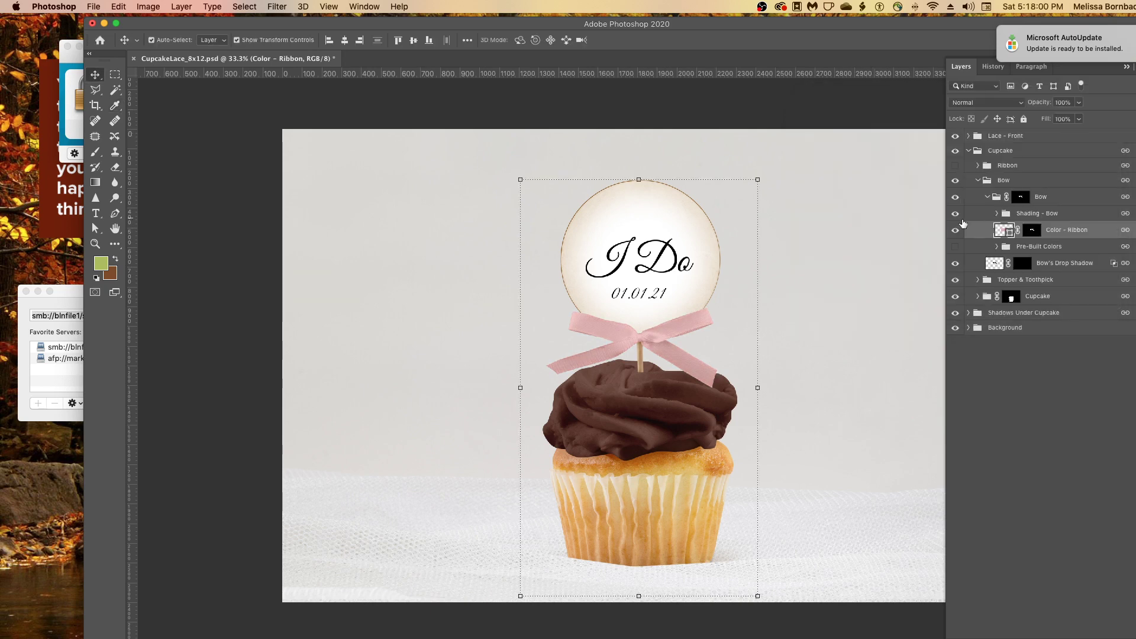
Step: Hide the bow's Color - Ribbon fill, show its Pre-Built Colors group, and turn on the Blue layer inside it
{"action": "left_click", "coordinate": [955, 230]}
{"action": "left_click", "coordinate": [955, 247]}
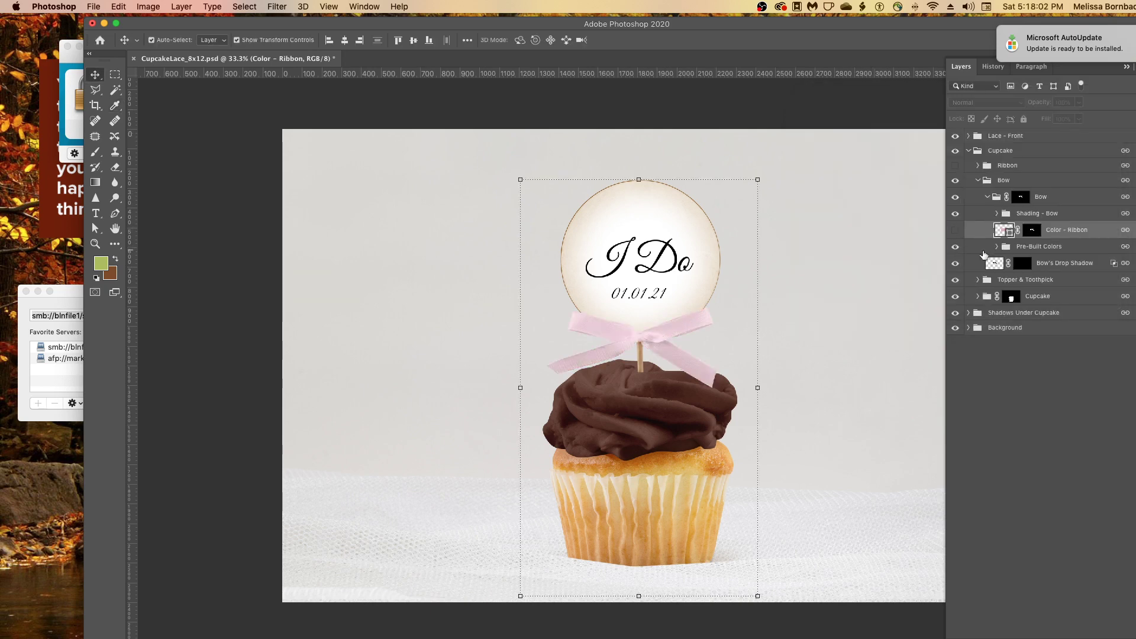
{"action": "left_click", "coordinate": [997, 246]}
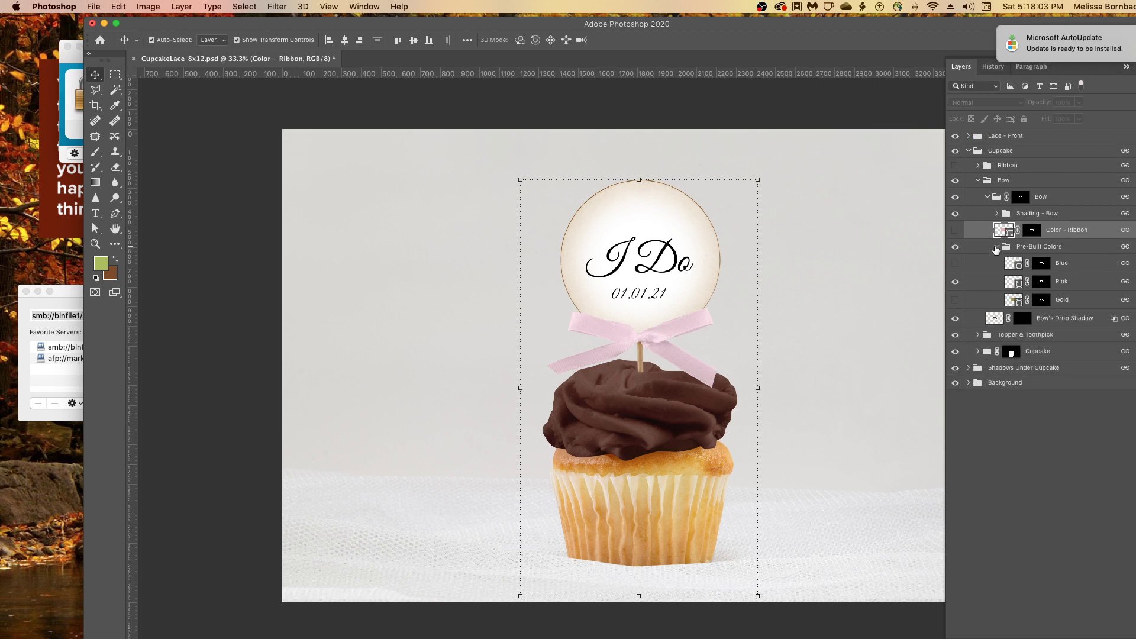
{"action": "left_click", "coordinate": [955, 247]}
{"action": "left_click", "coordinate": [957, 249]}
{"action": "left_click", "coordinate": [955, 263]}
{"action": "left_click", "coordinate": [955, 246]}
{"action": "left_click", "coordinate": [955, 249]}
{"action": "left_click", "coordinate": [955, 249]}
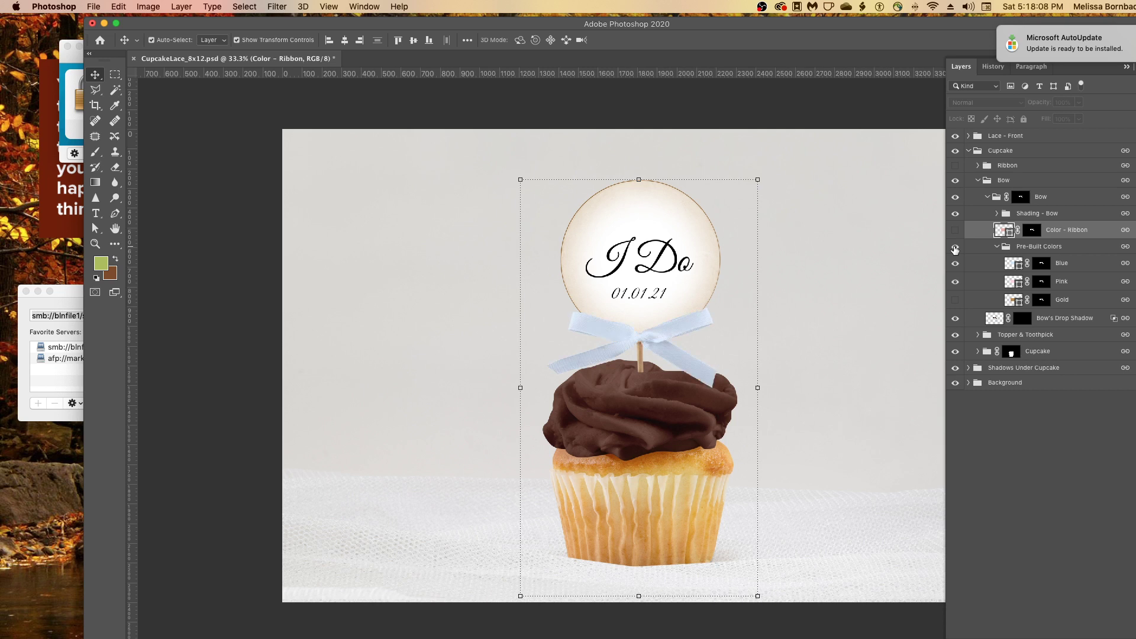
{"action": "left_click", "coordinate": [998, 246]}
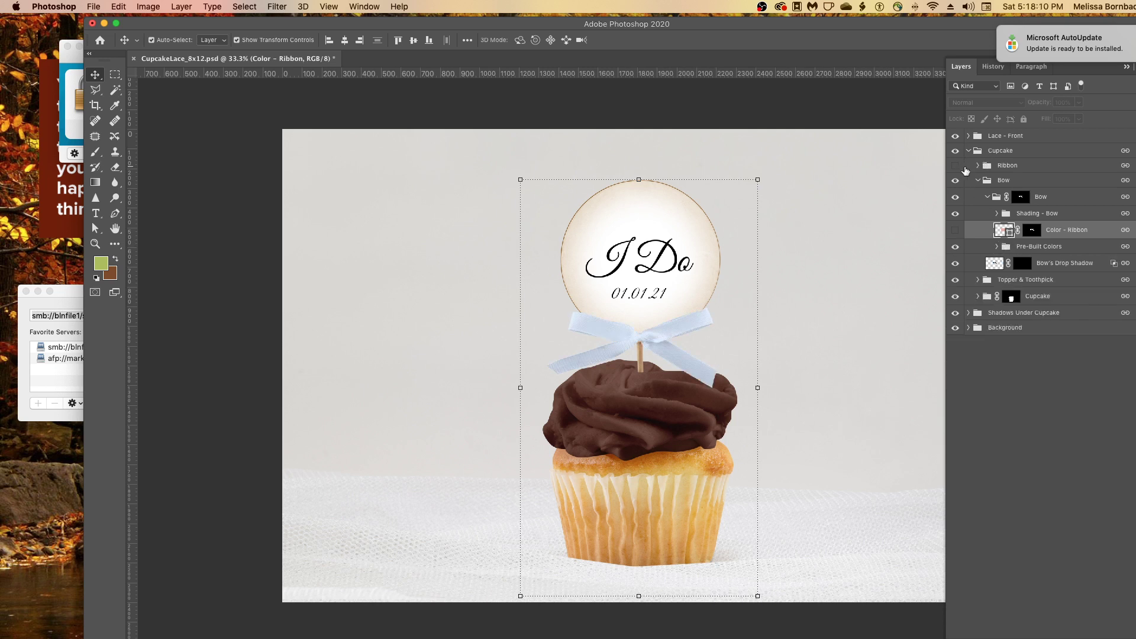
Step: Expand the hidden Ribbon group and look through its Pre-Built Colors layers, collapsing that color group again
{"action": "left_click", "coordinate": [978, 166]}
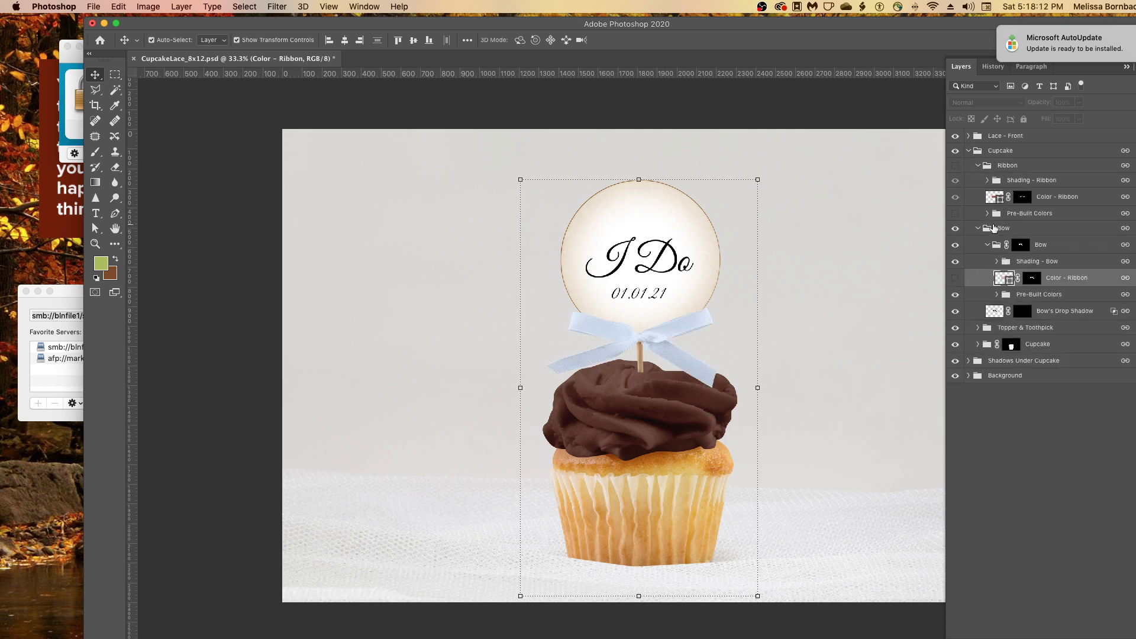
{"action": "left_click", "coordinate": [987, 214]}
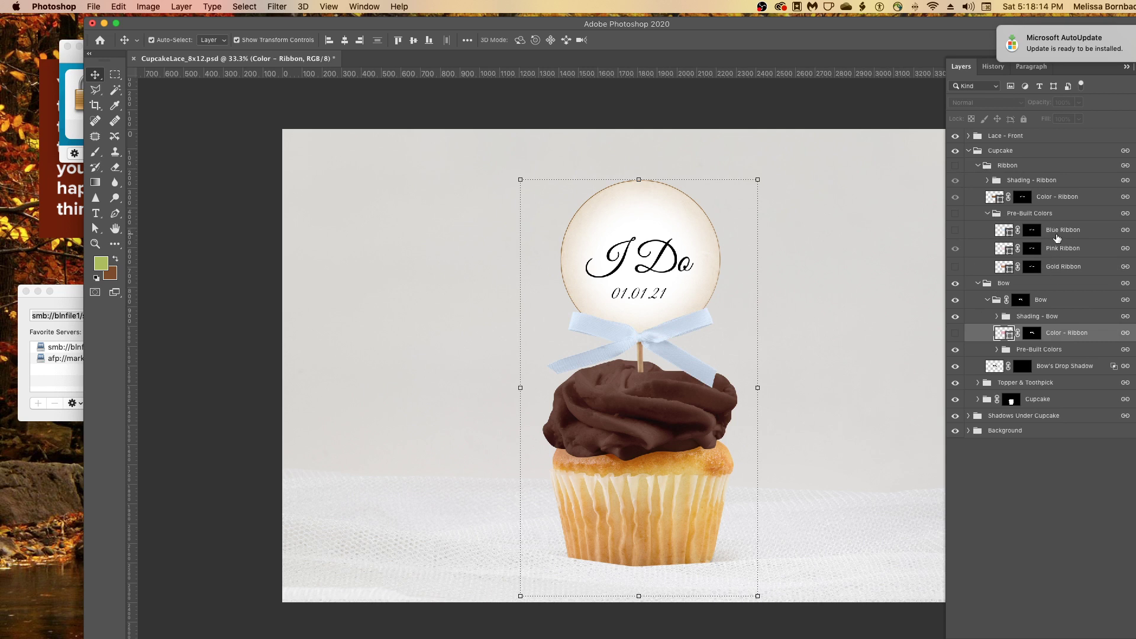
{"action": "left_click", "coordinate": [988, 213]}
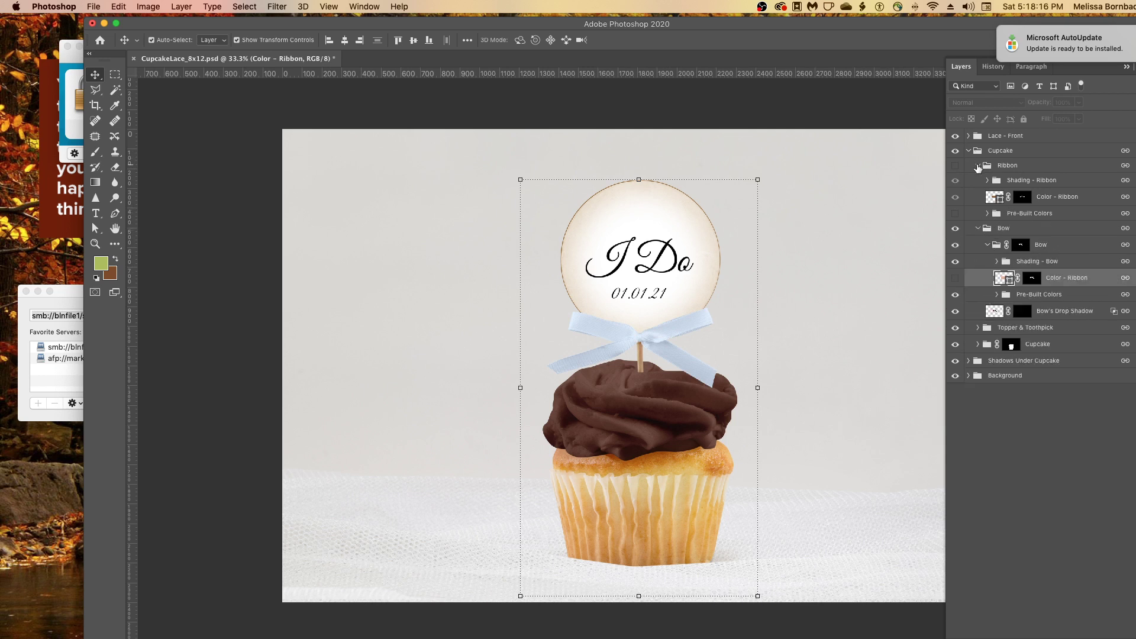
Step: Collapse the Ribbon and Bow groups and expand the Shadows Under Cupcake group
{"action": "left_click", "coordinate": [978, 166]}
{"action": "left_click", "coordinate": [978, 180]}
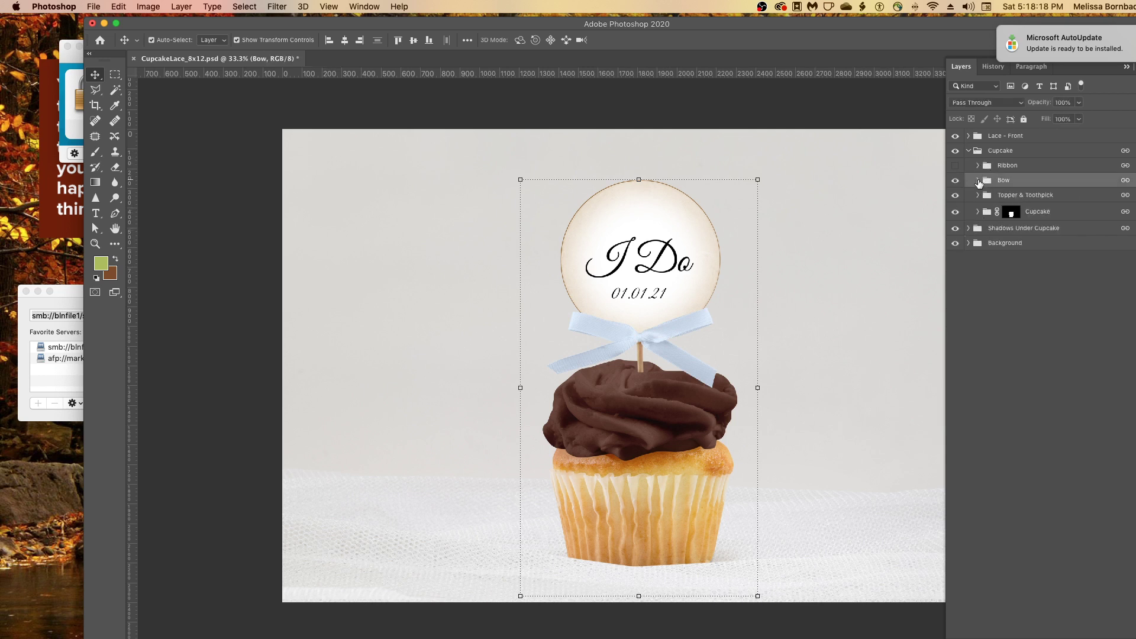
{"action": "left_click", "coordinate": [968, 228]}
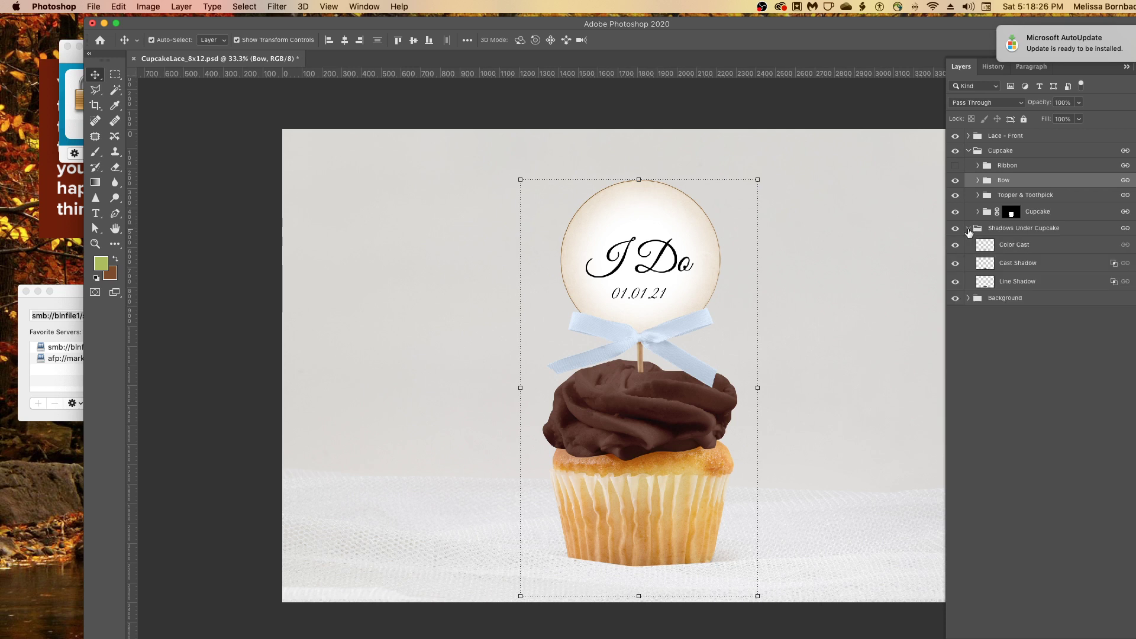
Step: Adjust the opacity of the Cast Shadow layer, deselect it, and collapse the Shadows Under Cupcake group
{"action": "left_click", "coordinate": [1022, 262]}
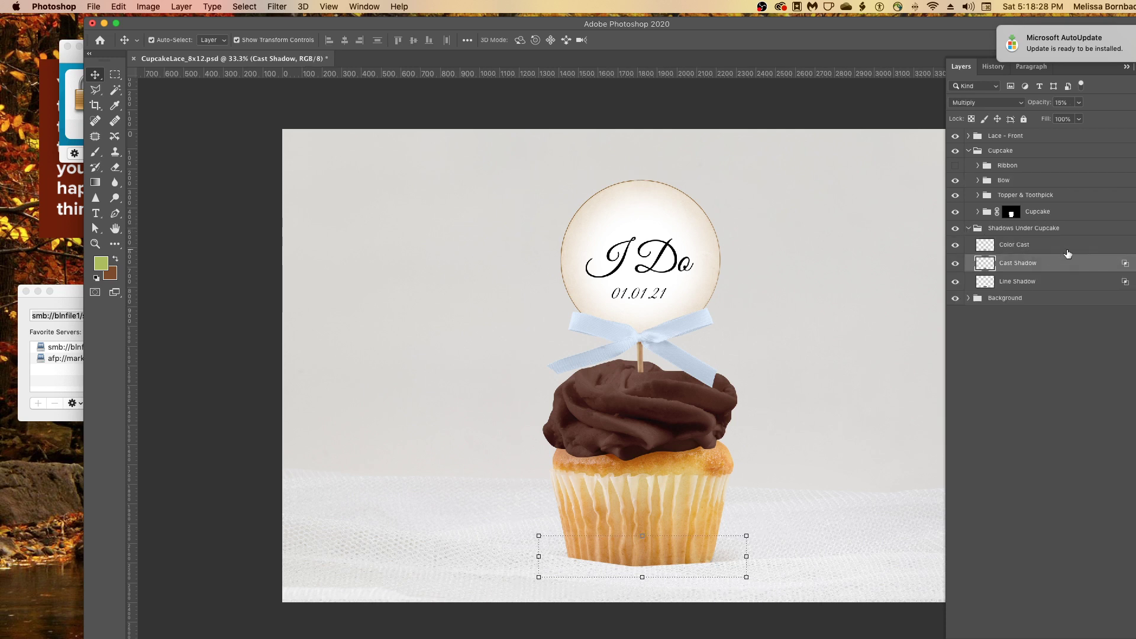
{"action": "left_click", "coordinate": [1079, 103]}
{"action": "mouse_move", "coordinate": [1080, 120]}
{"action": "left_mouse_down"}
{"action": "mouse_move", "coordinate": [1116, 119]}
{"action": "mouse_move", "coordinate": [1083, 118]}
{"action": "left_mouse_up"}
{"action": "left_click", "coordinate": [1019, 326]}
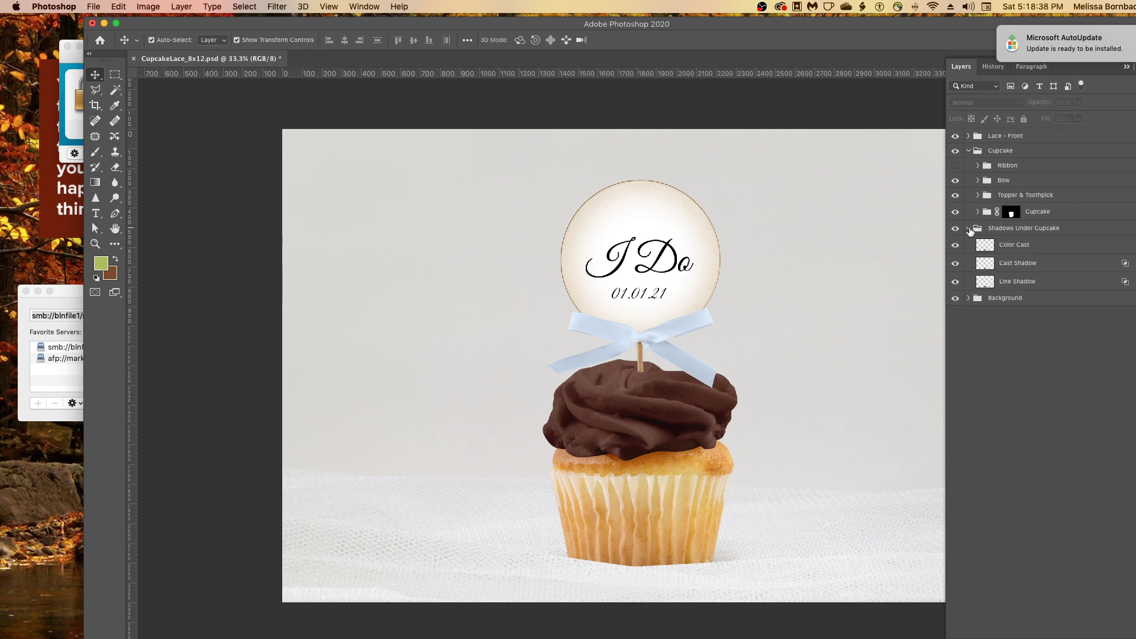
{"action": "left_click", "coordinate": [968, 229]}
Step: Expand the Background group and hide both Lace Background and Lace - Front to preview the cupcake on plain white
{"action": "left_click", "coordinate": [969, 243]}
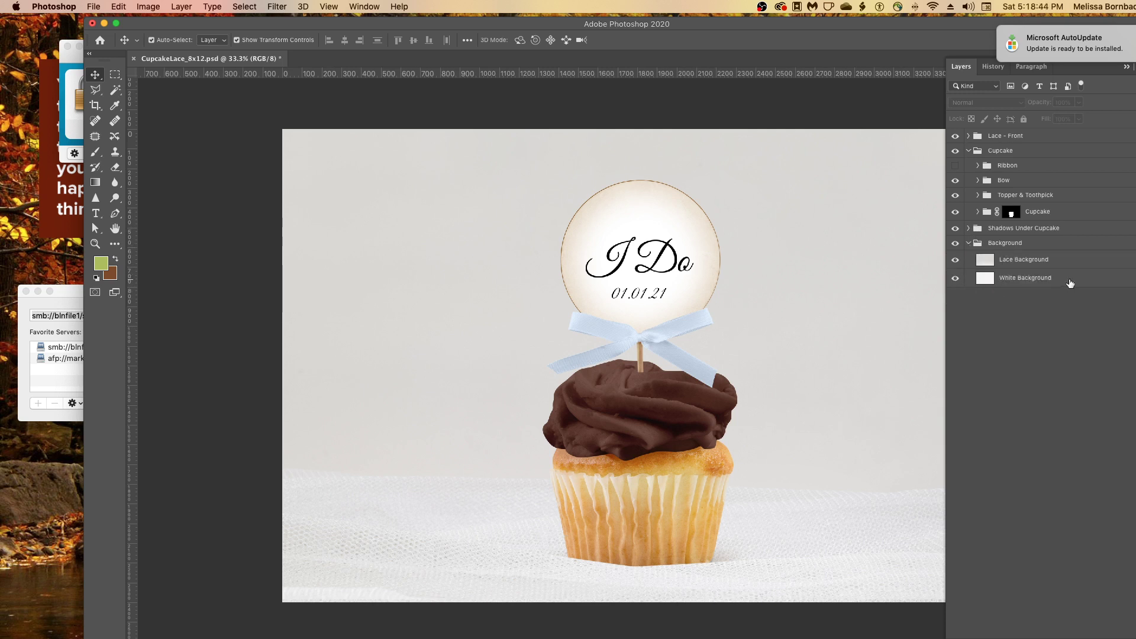
{"action": "left_click", "coordinate": [967, 243]}
{"action": "left_click", "coordinate": [968, 244]}
{"action": "left_click", "coordinate": [955, 260]}
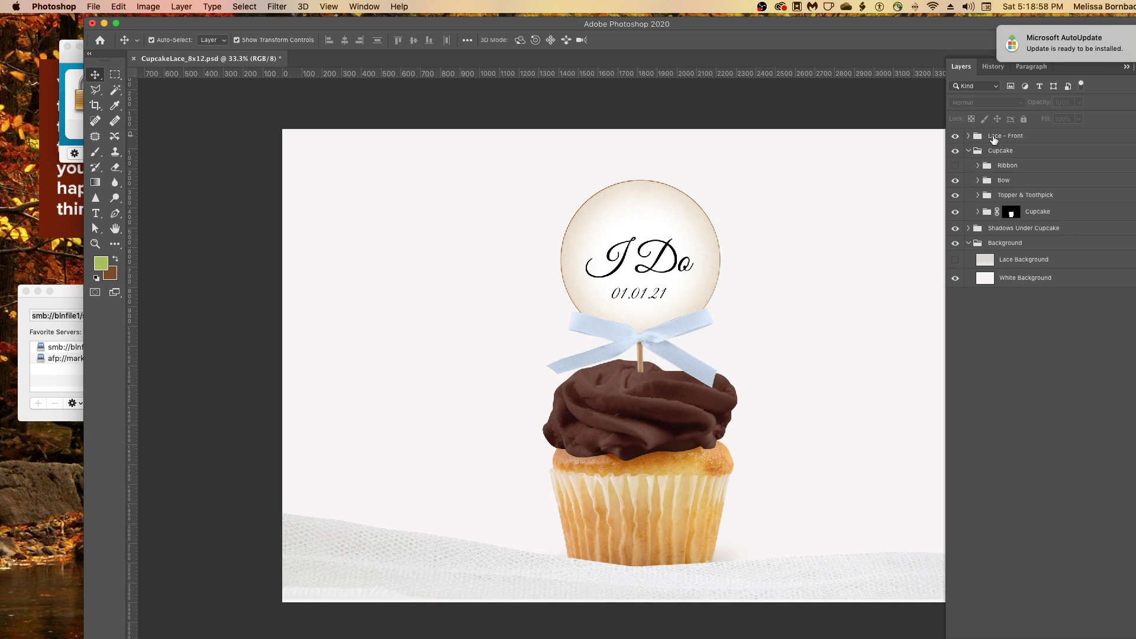
{"action": "left_click", "coordinate": [955, 137]}
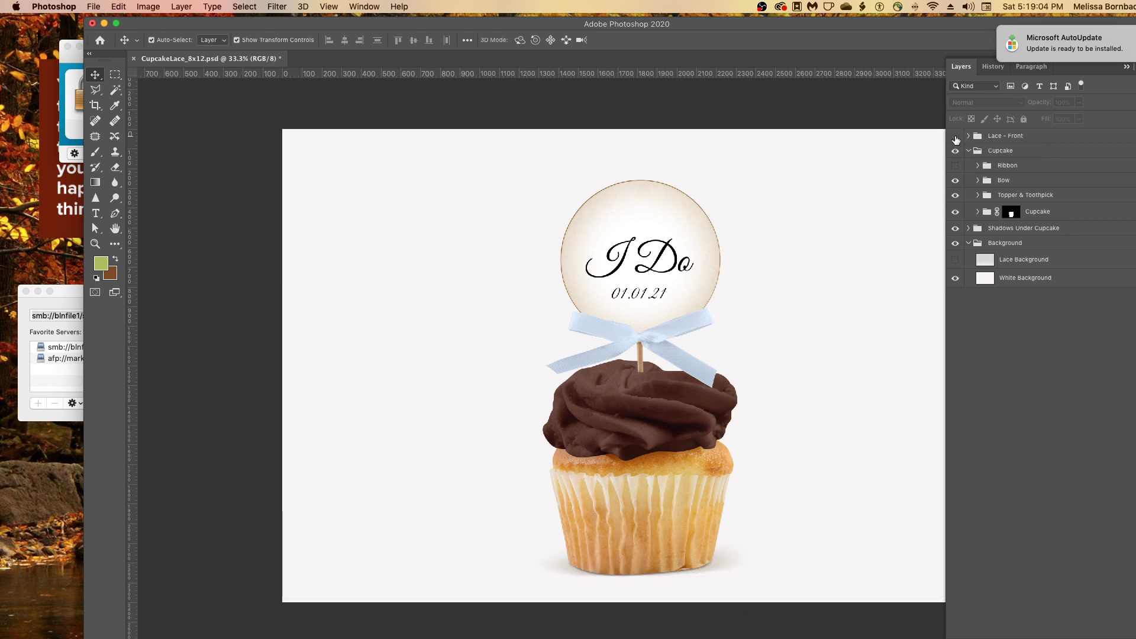
Step: Show Lace - Front and Lace Background again and collapse the Background group
{"action": "left_click", "coordinate": [955, 137]}
{"action": "left_click", "coordinate": [955, 260]}
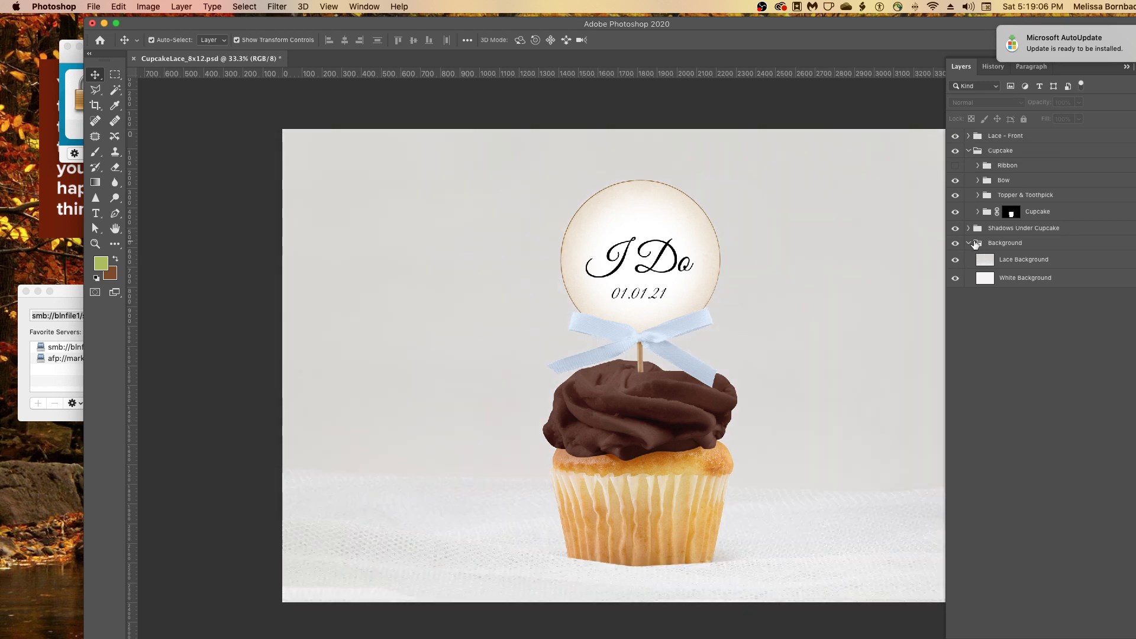
{"action": "left_click", "coordinate": [968, 244]}
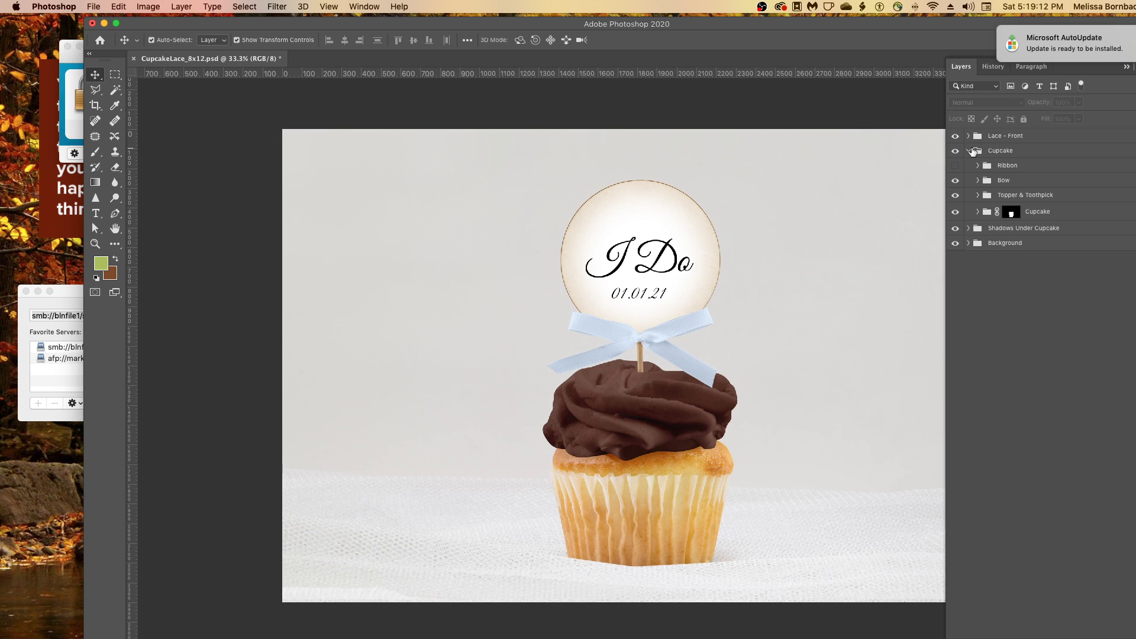
Step: Expand Topper & Toothpick, collapse its inner Topper group, and hide the Topper and Bow groups while keeping the Toothpick layer shown
{"action": "left_click", "coordinate": [978, 196]}
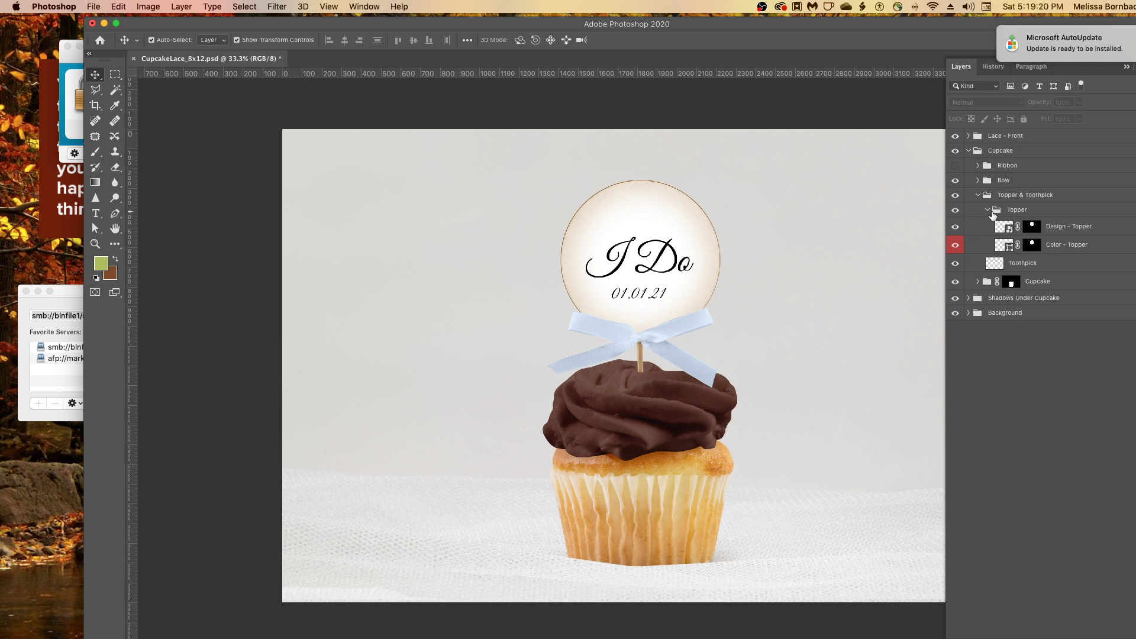
{"action": "left_click", "coordinate": [987, 210]}
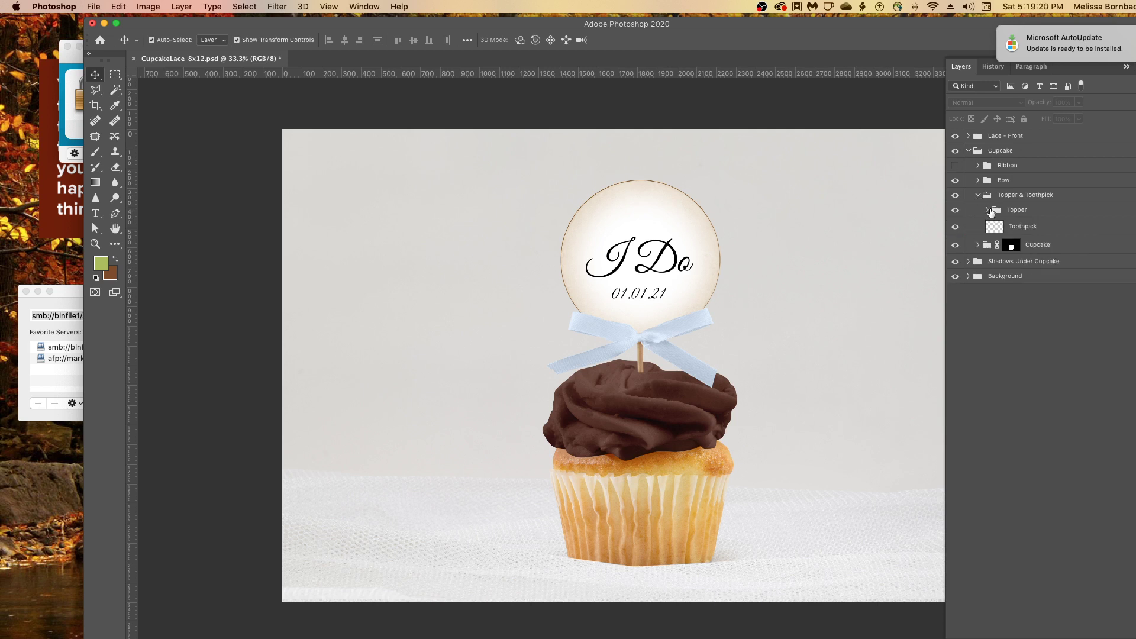
{"action": "left_click", "coordinate": [955, 211]}
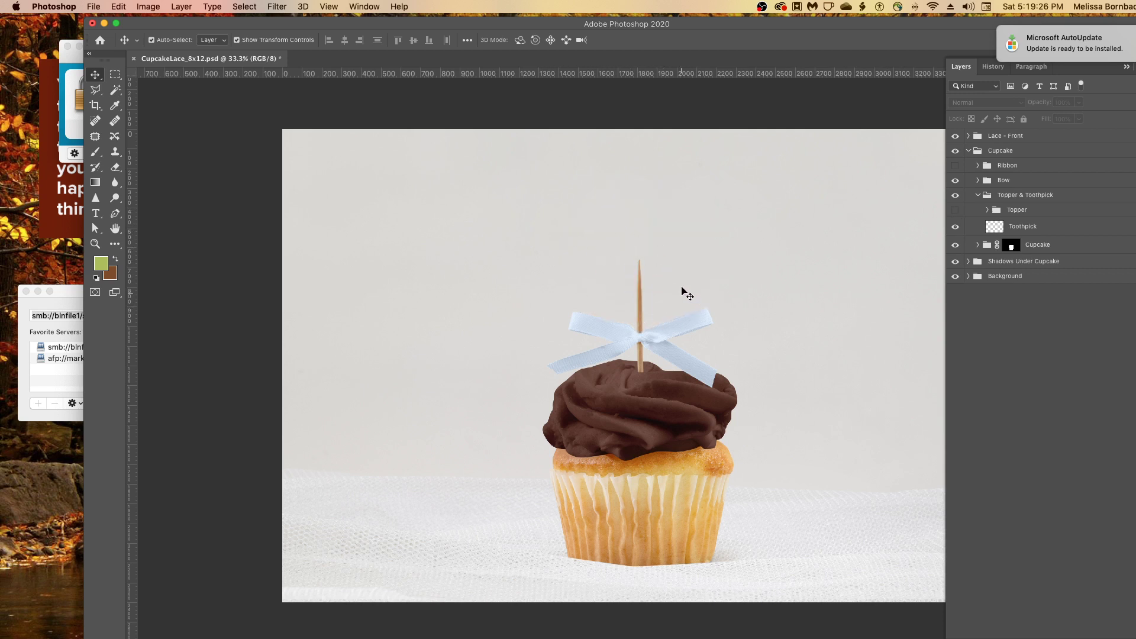
{"action": "left_click", "coordinate": [956, 227]}
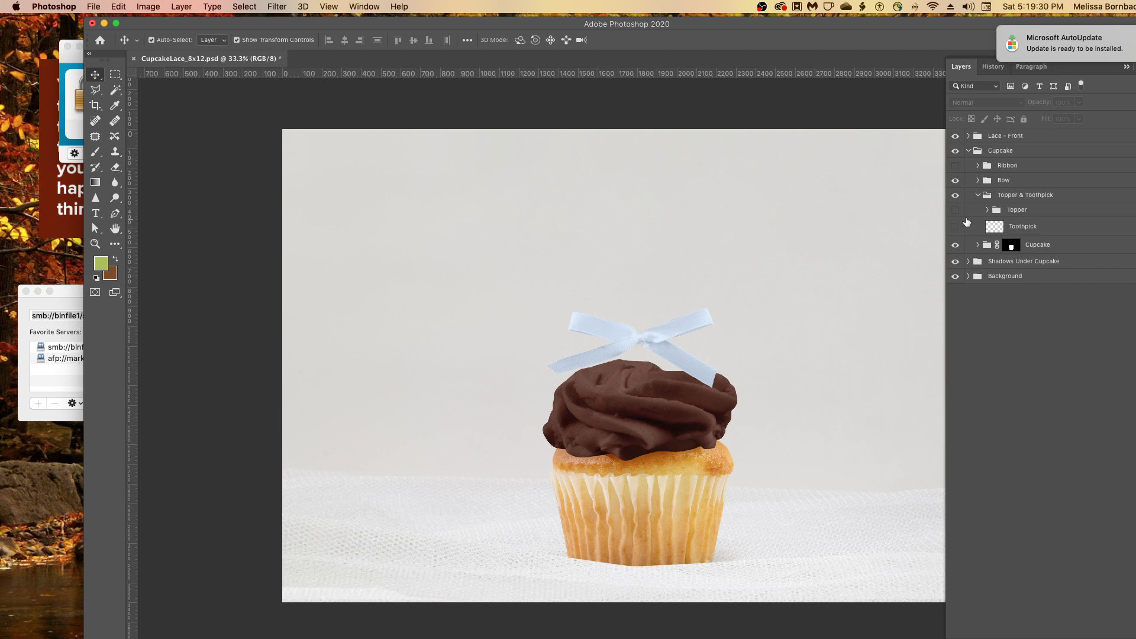
{"action": "left_click", "coordinate": [956, 181]}
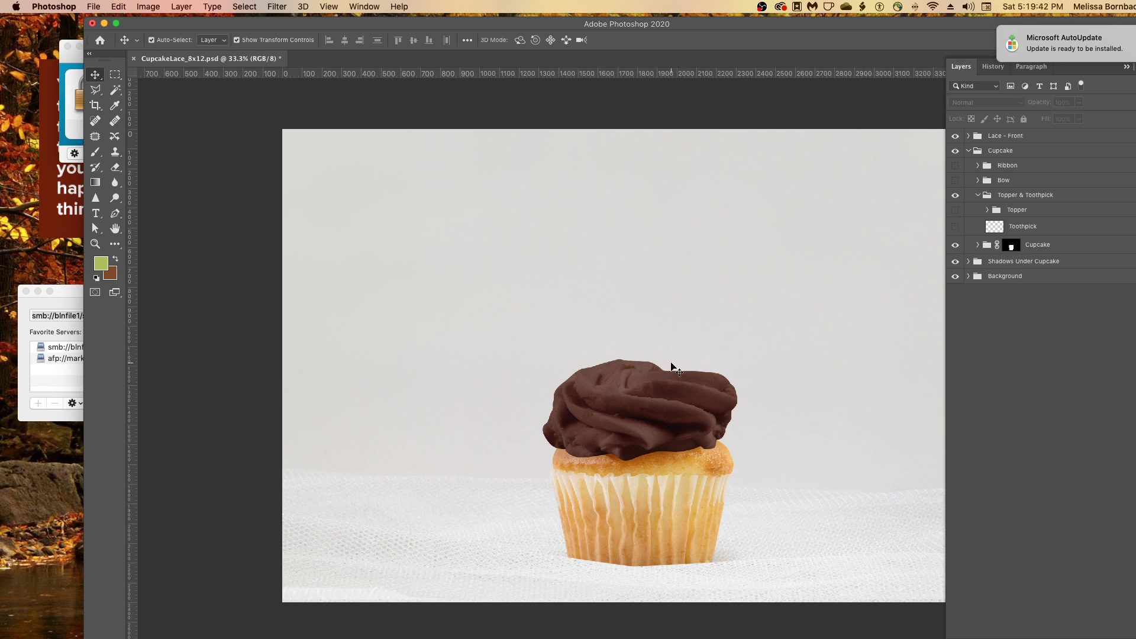
{"action": "left_click", "coordinate": [955, 228]}
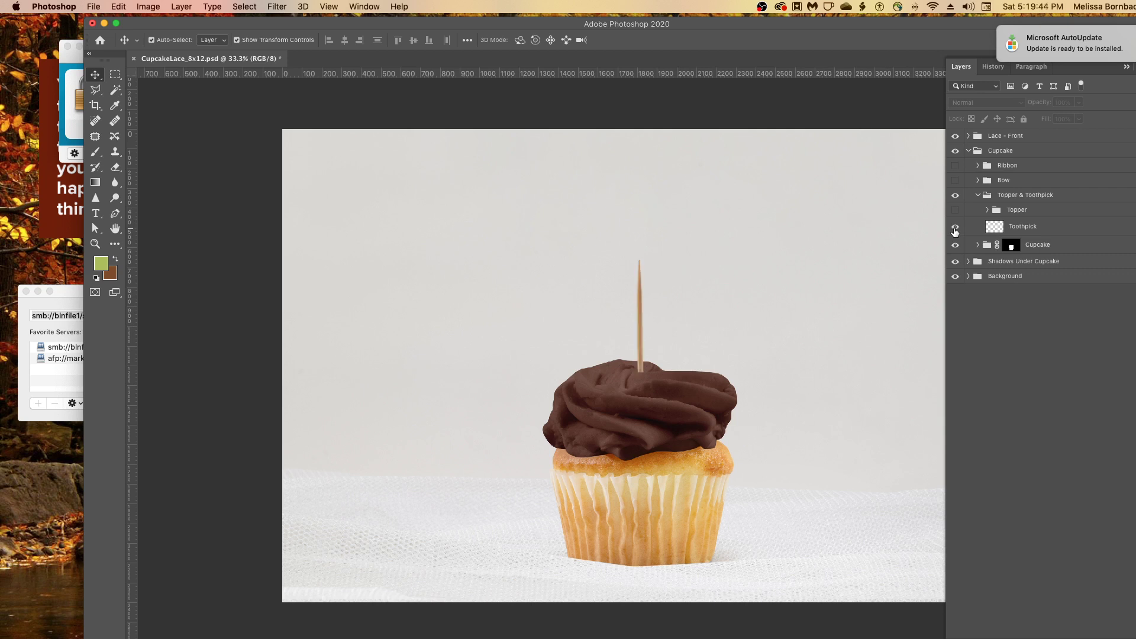
Step: Open TopperDesign.png from the 1_Art folder, select the entire design, and copy it
{"action": "left_click", "coordinate": [93, 7]}
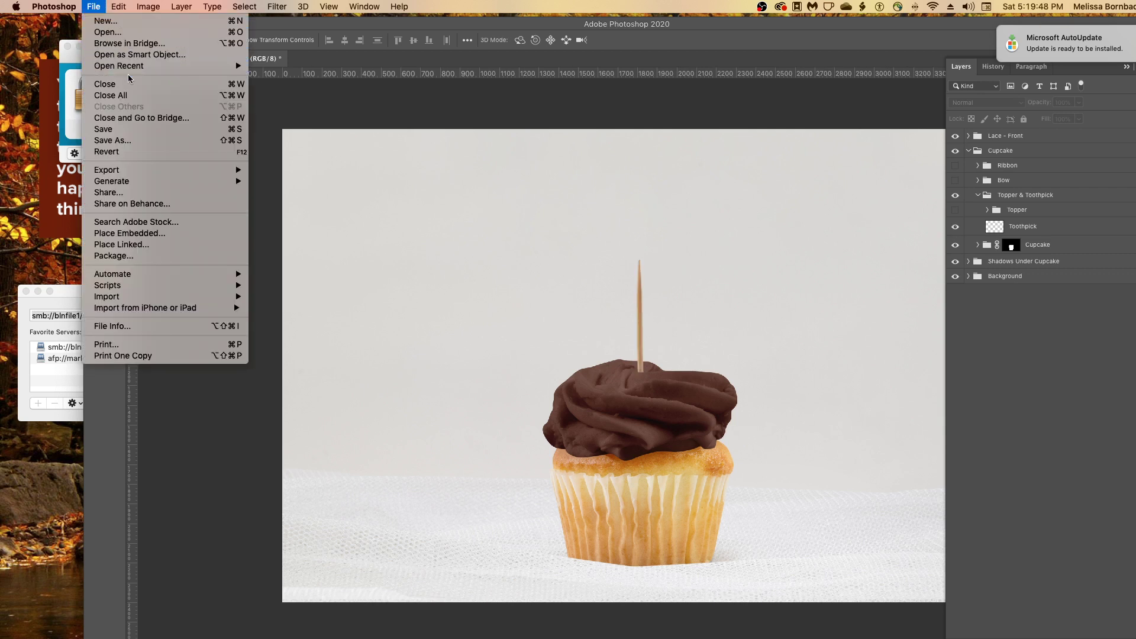
{"action": "left_click", "coordinate": [113, 33]}
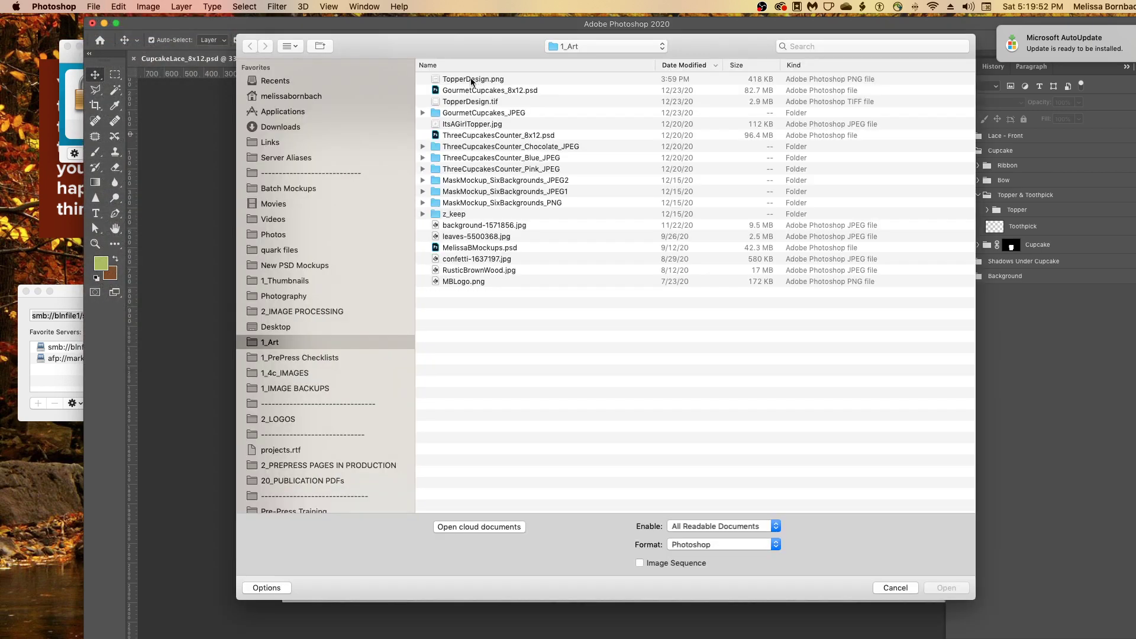
{"action": "double_click", "coordinate": [471, 80]}
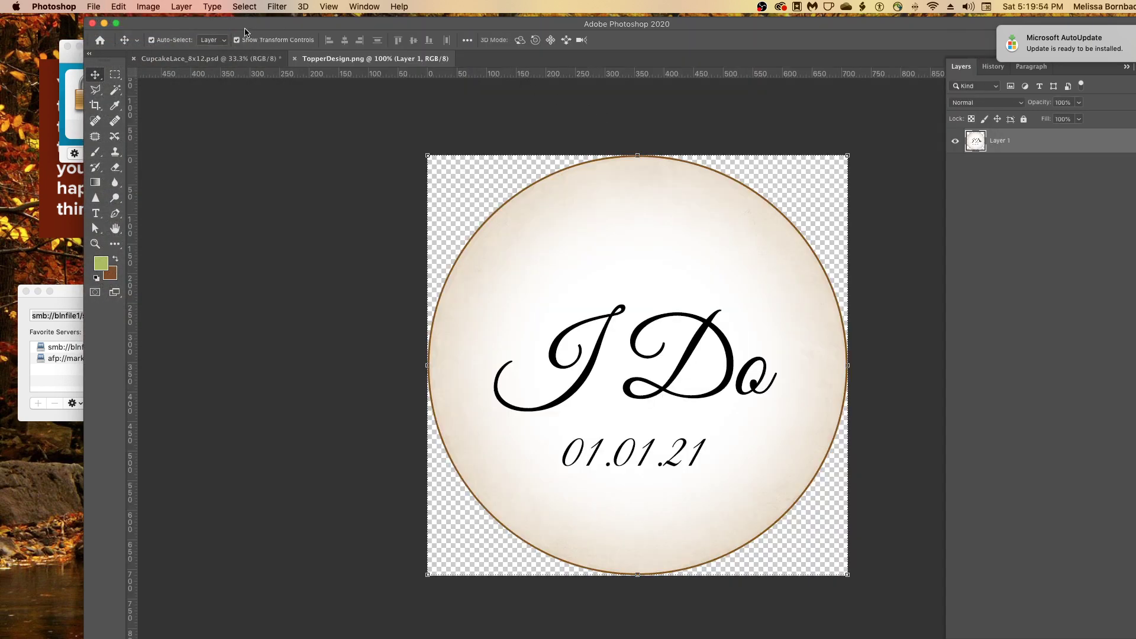
{"action": "left_click", "coordinate": [249, 6]}
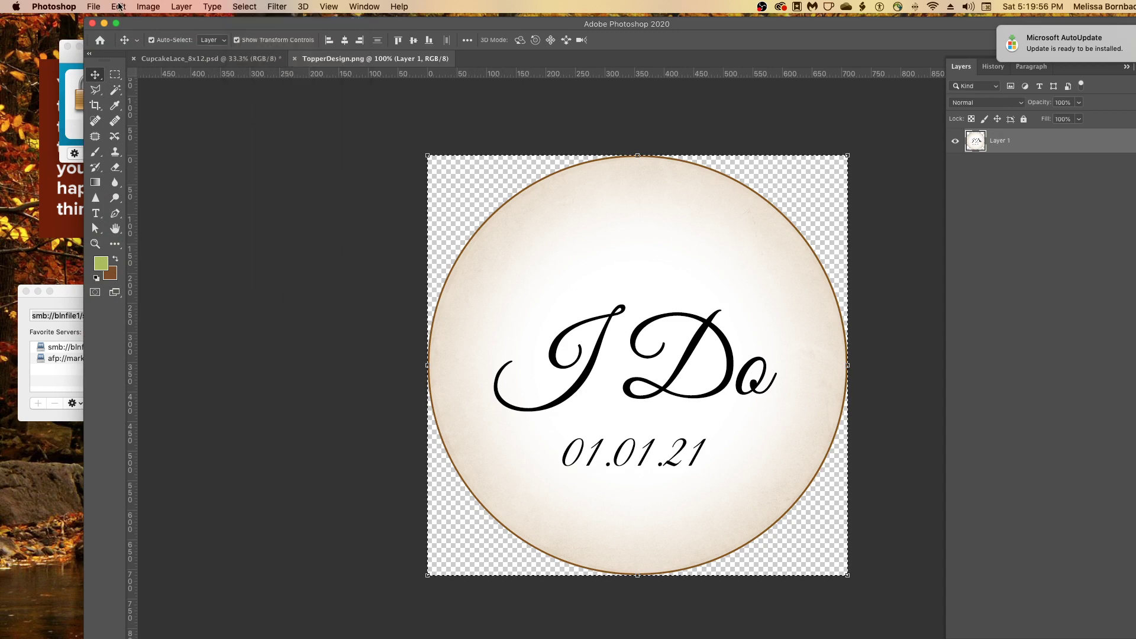
{"action": "left_click", "coordinate": [118, 7]}
{"action": "left_click", "coordinate": [198, 90]}
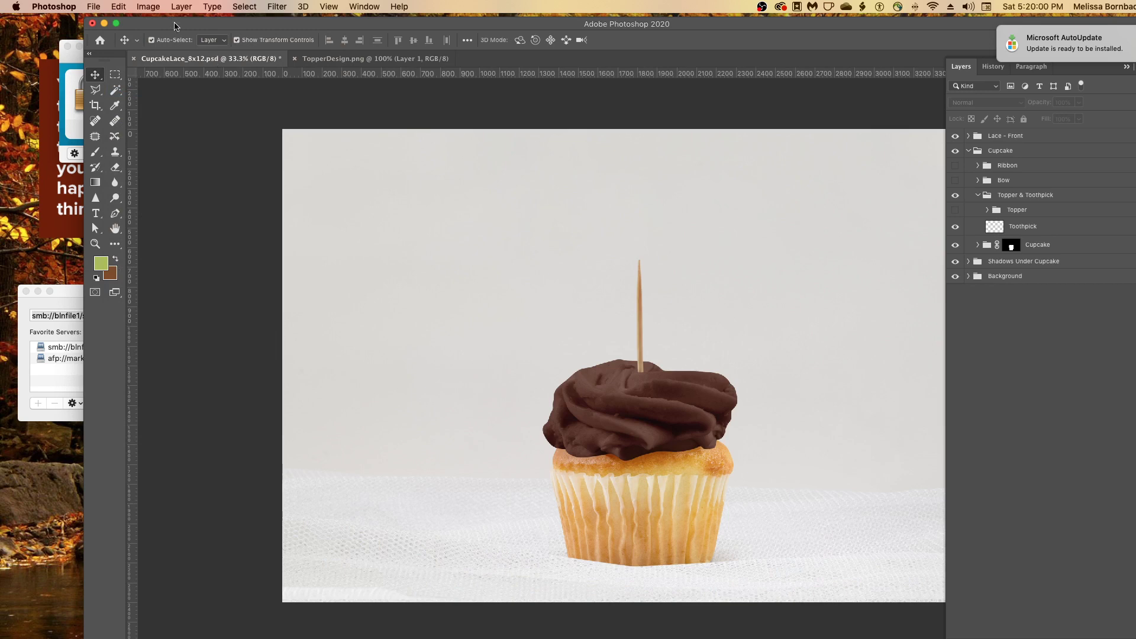
Step: Paste the copied topper design into CupcakeLace_8x12.psd and position it on top of the toothpick
{"action": "left_click", "coordinate": [119, 6]}
{"action": "left_click", "coordinate": [157, 113]}
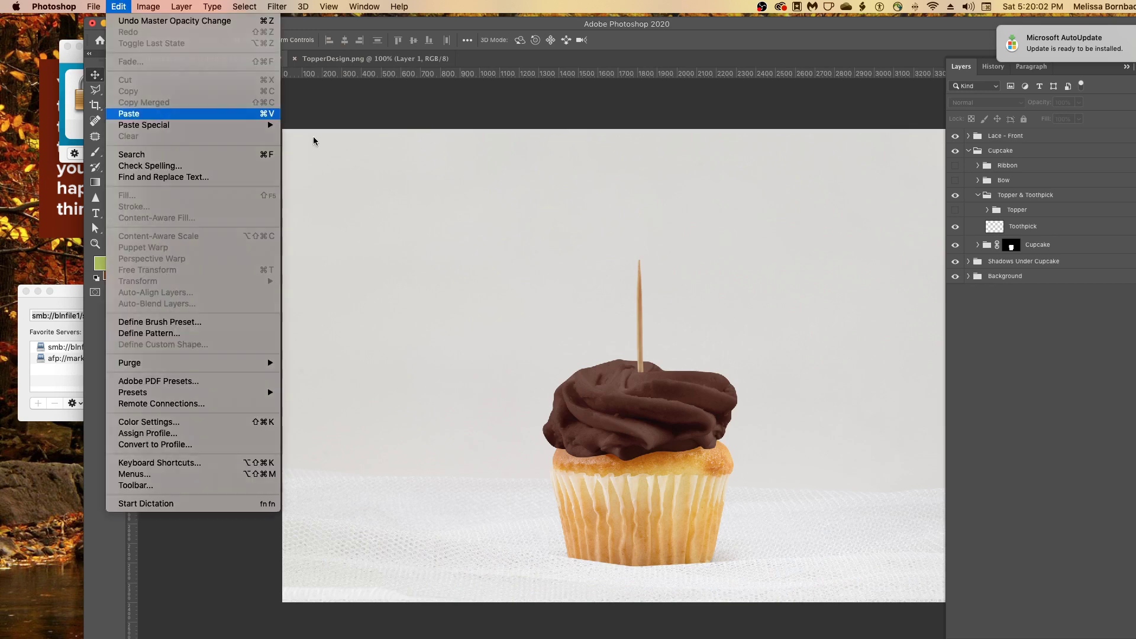
{"action": "left_click_drag", "start_coordinate": [660, 352], "coordinate": [654, 268]}
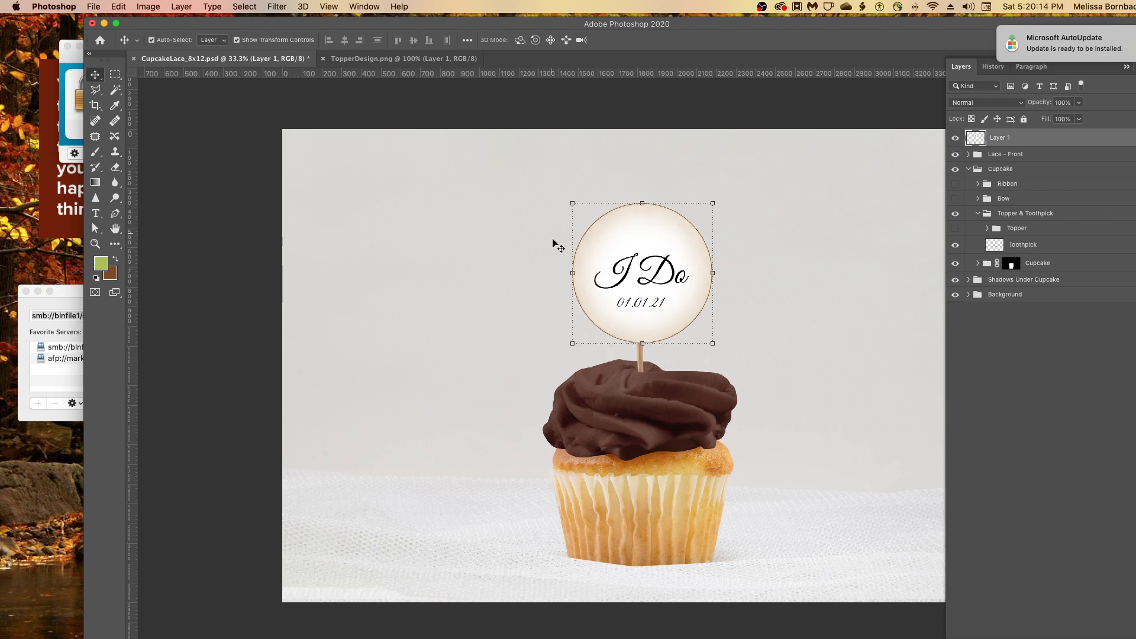
Step: Review the Save As file formats and file name for the mockup, keeping the Photoshop format, and cancel without saving
{"action": "left_click", "coordinate": [93, 6]}
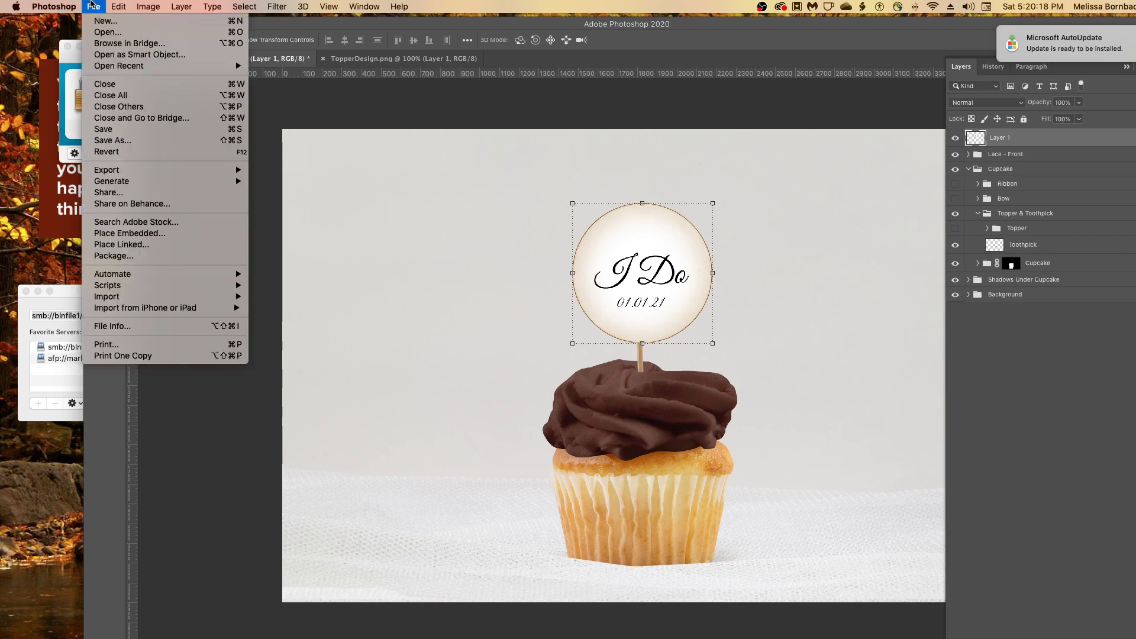
{"action": "left_click", "coordinate": [118, 141]}
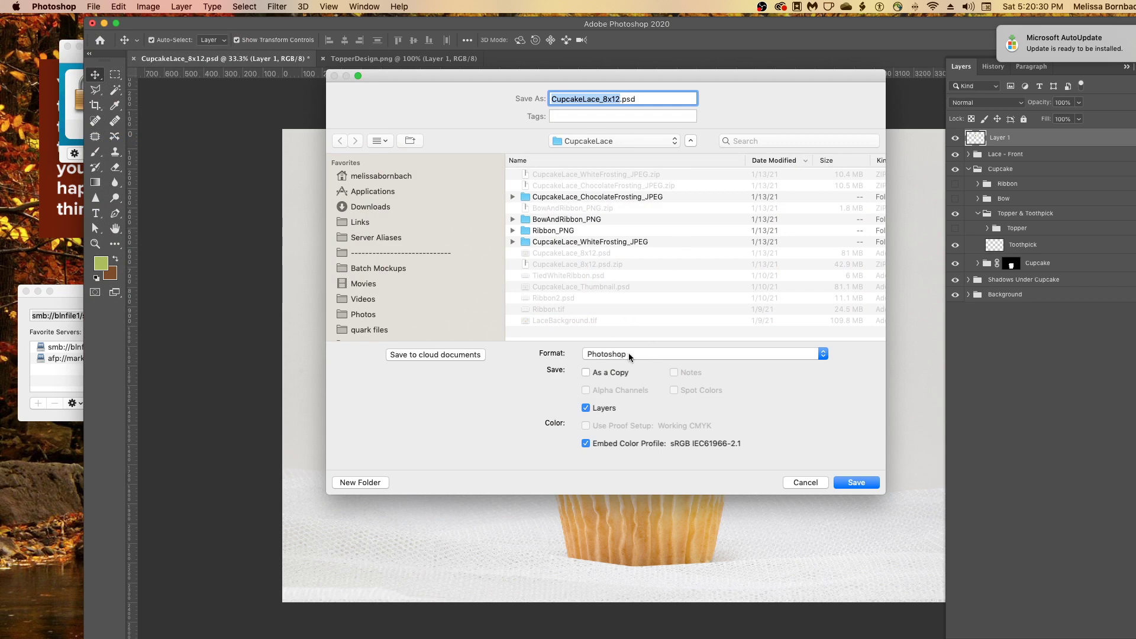
{"action": "left_click", "coordinate": [629, 354]}
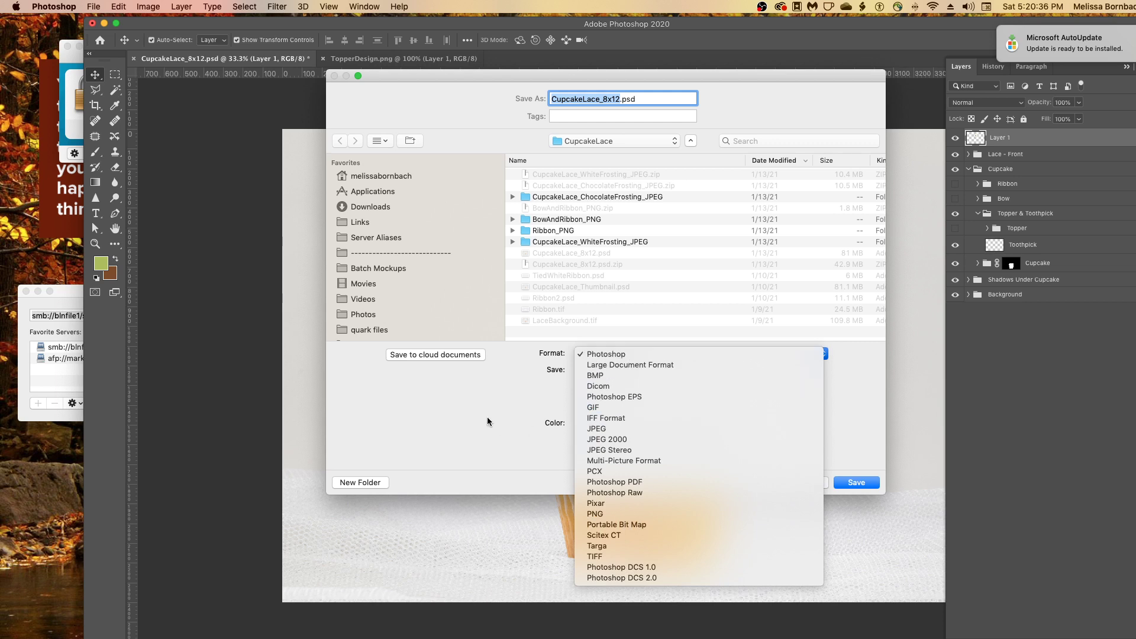
{"action": "left_click", "coordinate": [604, 354]}
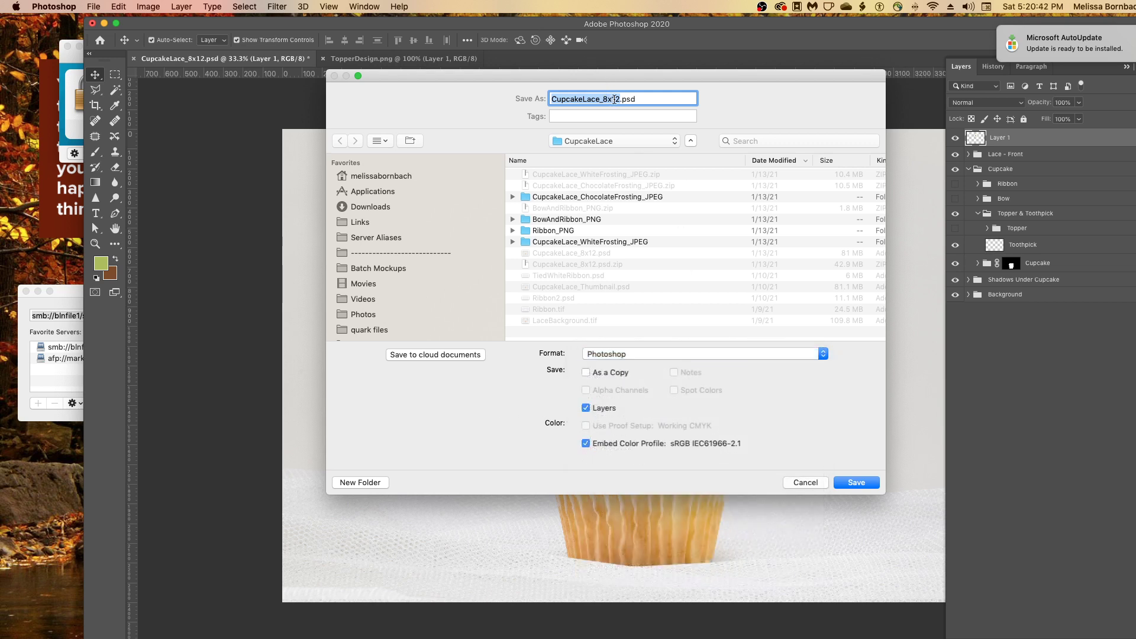
{"action": "left_click", "coordinate": [613, 100]}
{"action": "left_click_drag", "start_coordinate": [620, 99], "coordinate": [552, 96]}
{"action": "left_click", "coordinate": [620, 100]}
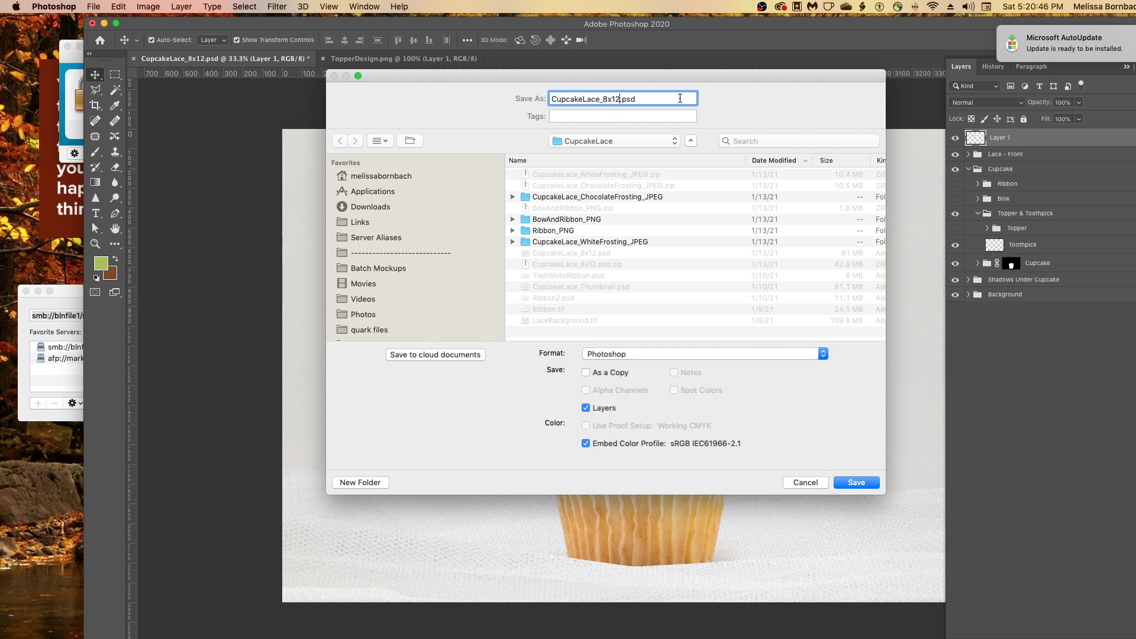
{"action": "left_click", "coordinate": [808, 482]}
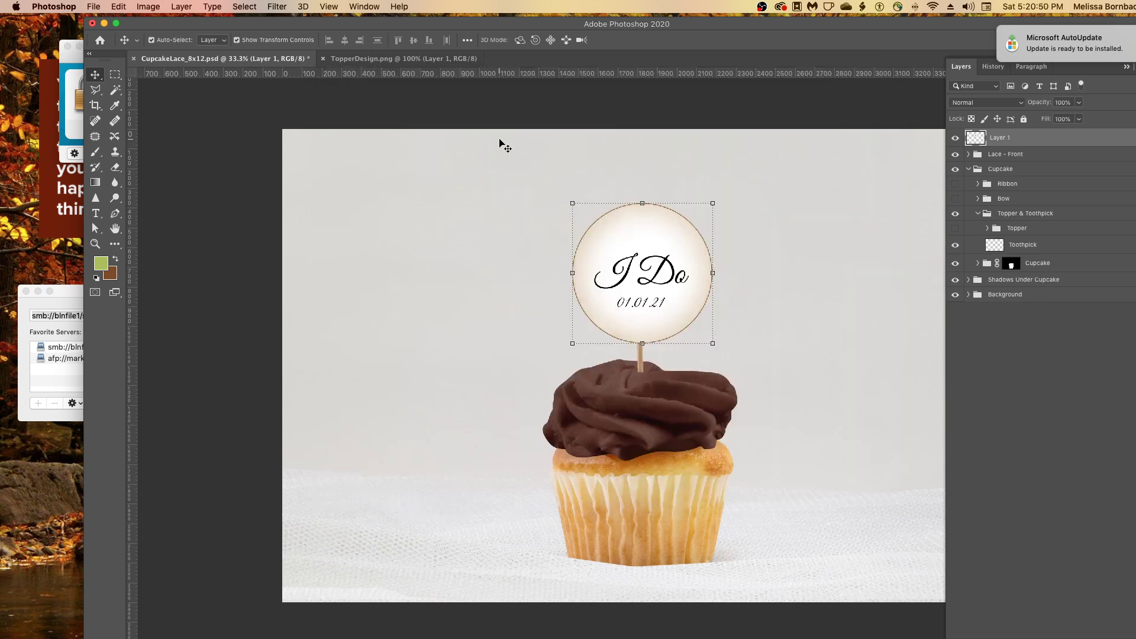